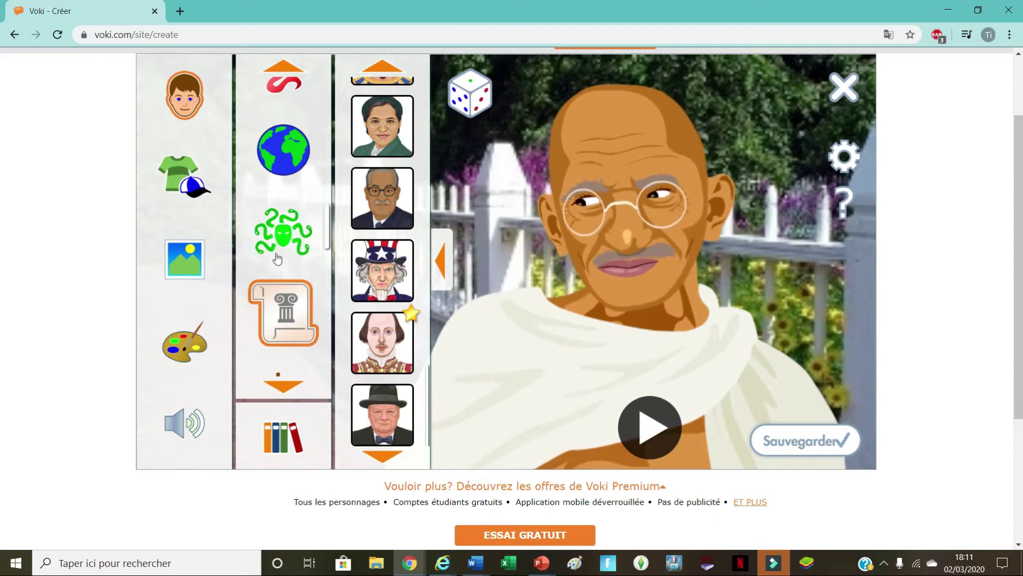
Check the clothing and hair customization options for the Gandhi character, and return to the character choices.
{"action": "scroll", "coordinate": [277, 258], "scroll_direction": "down", "scroll_amount": 3}
{"action": "scroll", "coordinate": [282, 311], "scroll_direction": "up", "scroll_amount": 4}
{"action": "scroll", "coordinate": [282, 311], "scroll_direction": "up", "scroll_amount": 4}
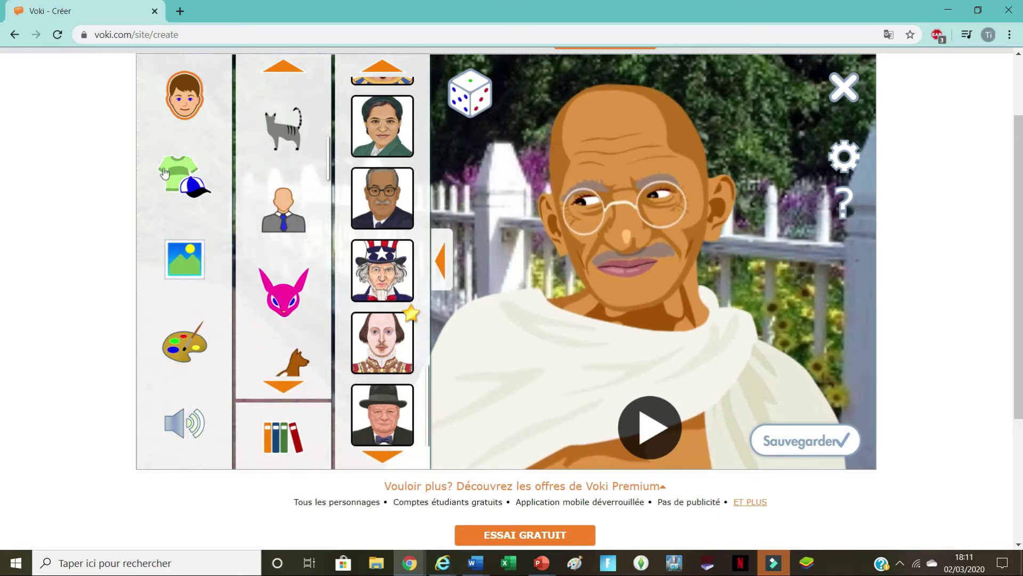
{"action": "left_click", "coordinate": [158, 176]}
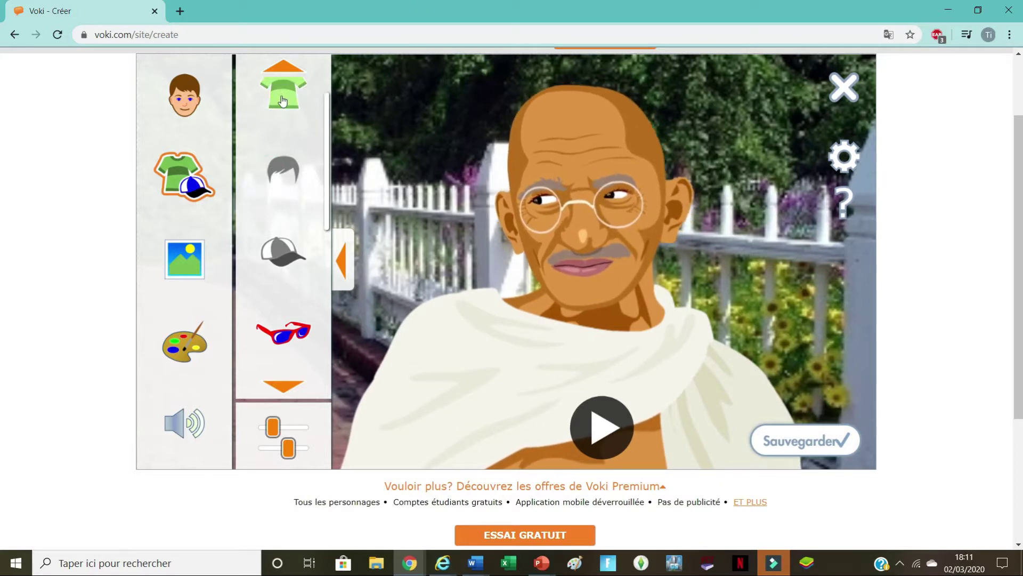
{"action": "left_click", "coordinate": [280, 160]}
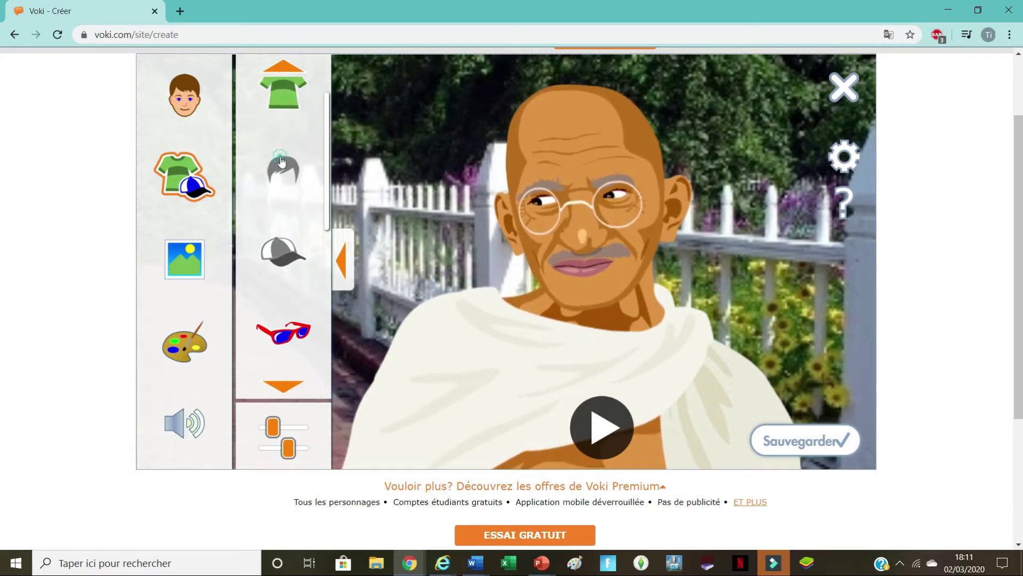
{"action": "left_click", "coordinate": [179, 99]}
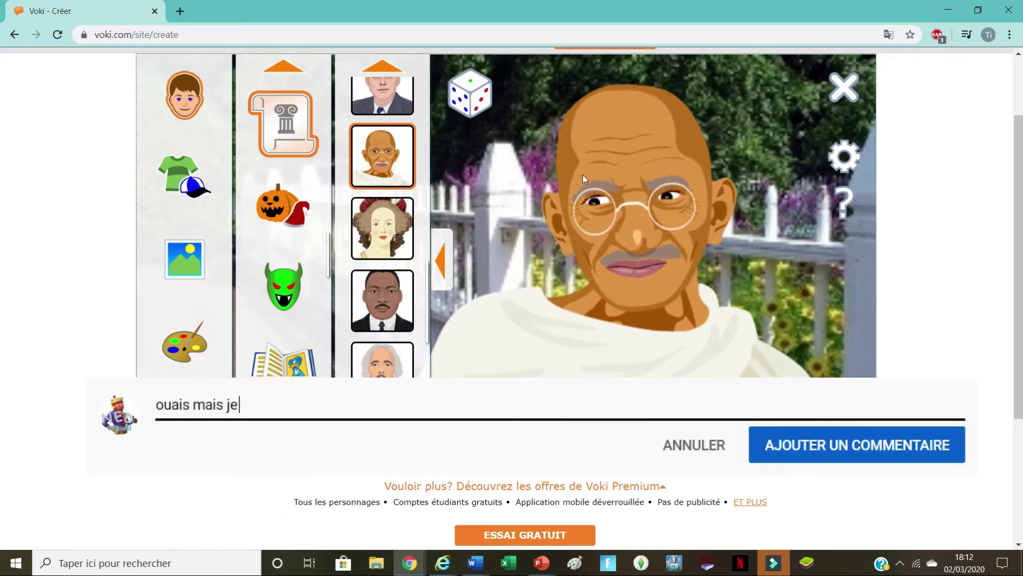
Open the political figures category of the character library.
{"action": "scroll", "coordinate": [606, 180], "scroll_direction": "up", "scroll_amount": 2}
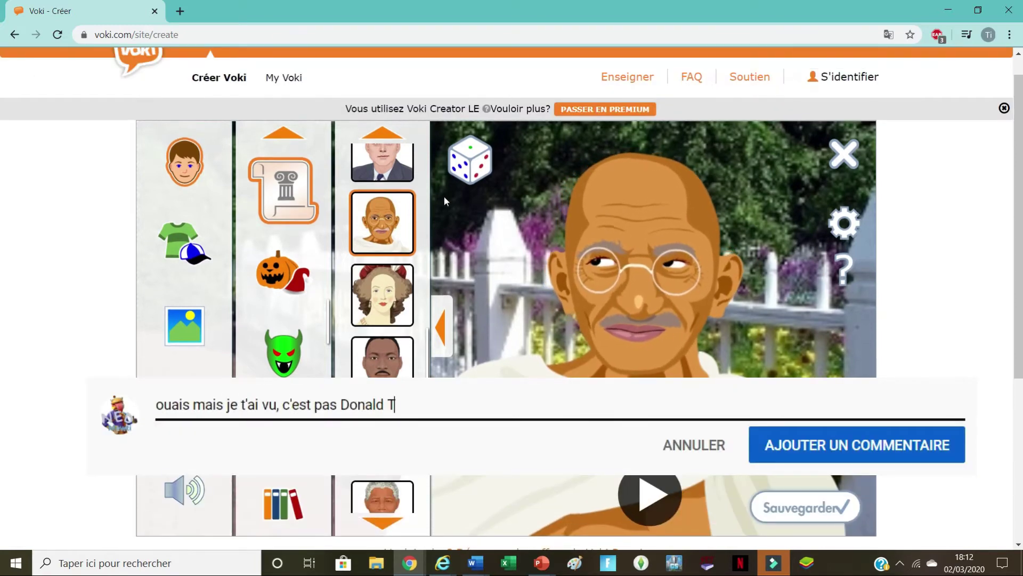
{"action": "scroll", "coordinate": [684, 242], "scroll_direction": "down", "scroll_amount": 1}
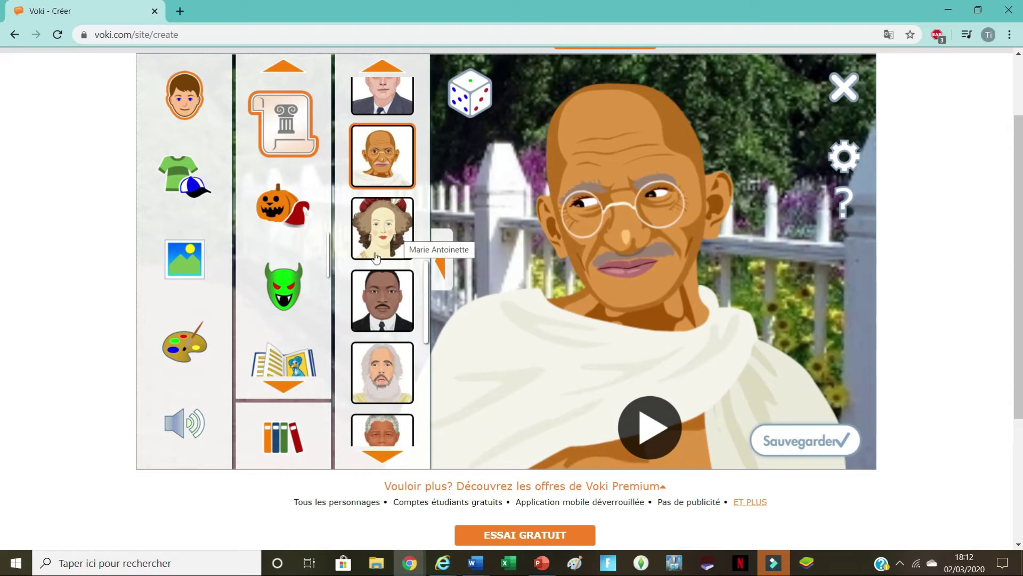
{"action": "scroll", "coordinate": [299, 272], "scroll_direction": "down", "scroll_amount": 4}
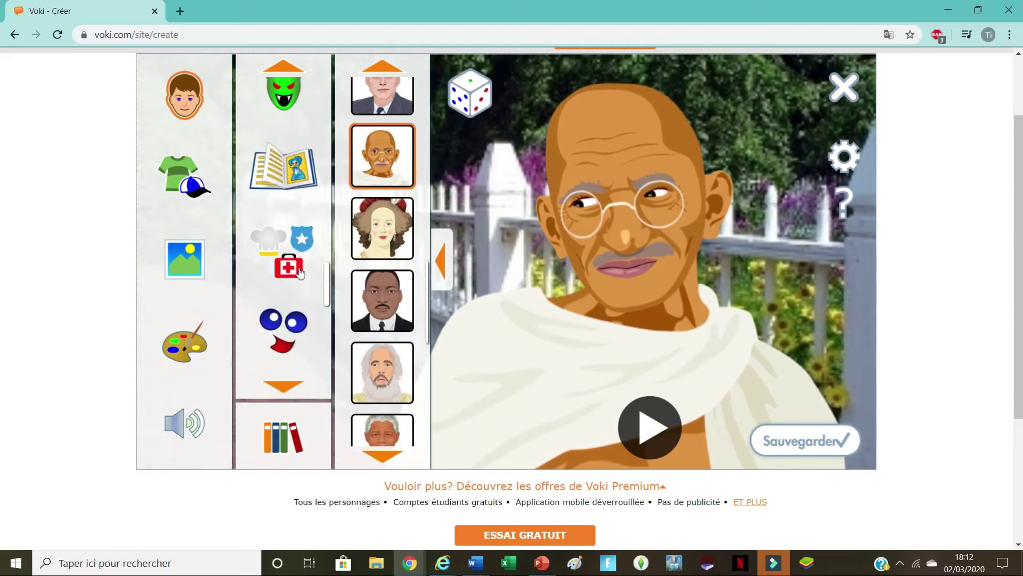
{"action": "scroll", "coordinate": [300, 273], "scroll_direction": "down", "scroll_amount": 4}
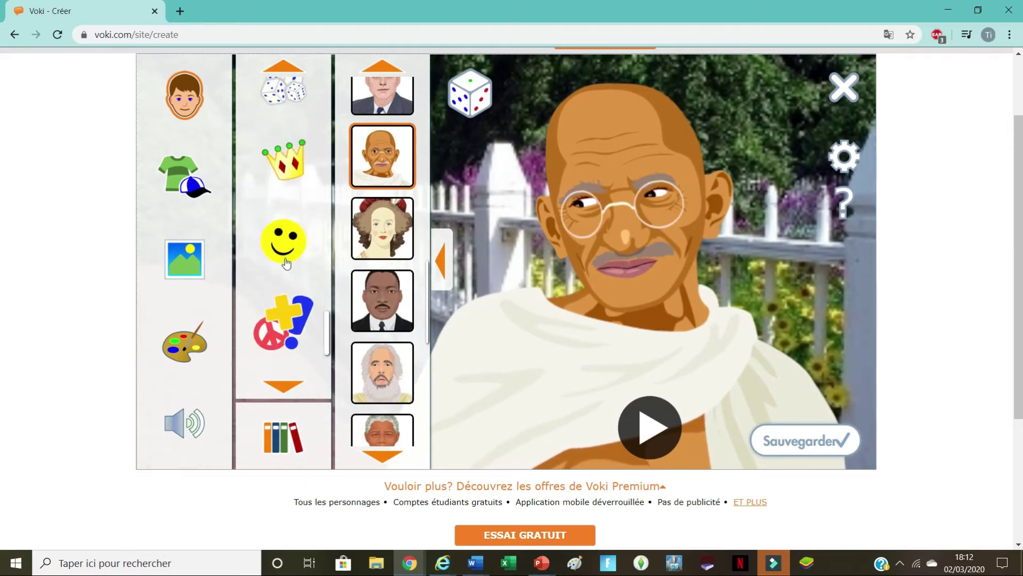
{"action": "scroll", "coordinate": [286, 262], "scroll_direction": "down", "scroll_amount": 4}
{"action": "left_click", "coordinate": [283, 141]}
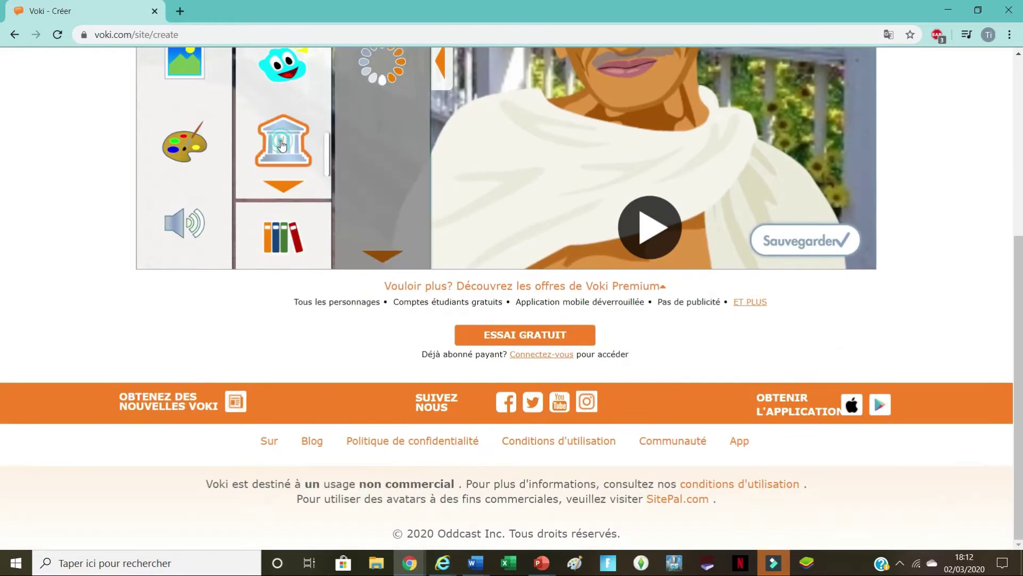
{"action": "scroll", "coordinate": [499, 212], "scroll_direction": "up", "scroll_amount": 5}
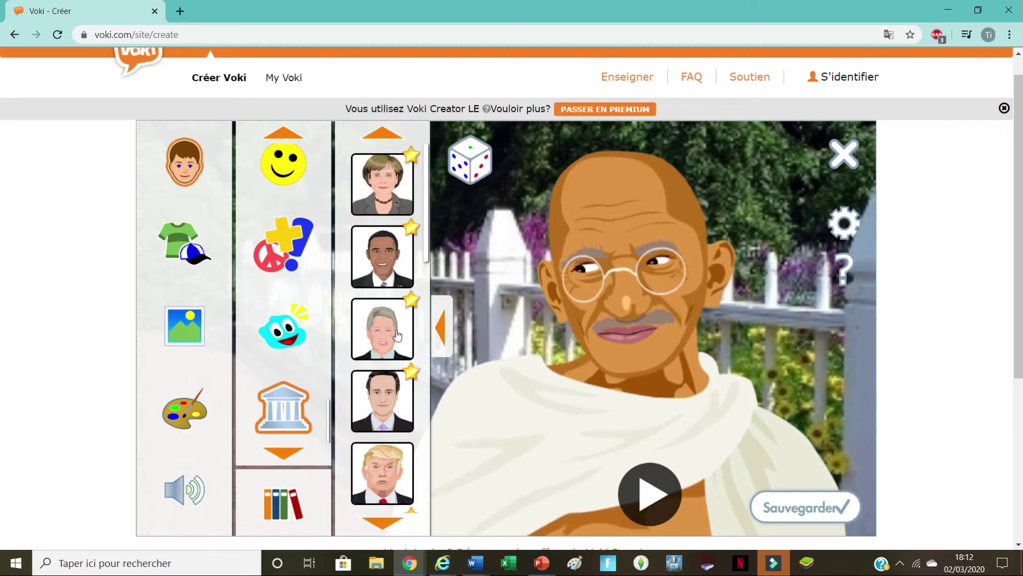
Browse the political figures and choose the Donald Trump character as the avatar.
{"action": "scroll", "coordinate": [416, 383], "scroll_direction": "down", "scroll_amount": 3}
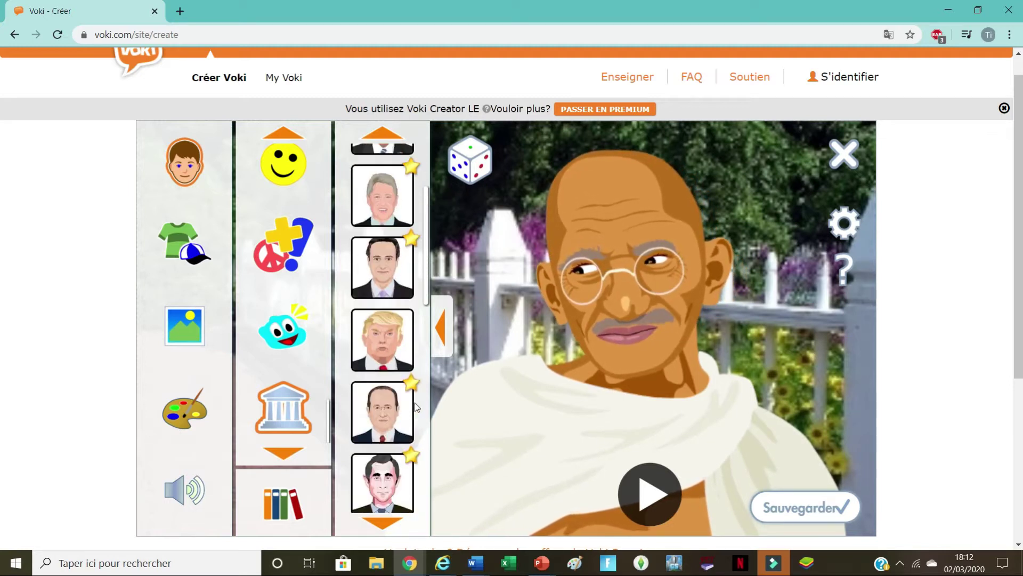
{"action": "scroll", "coordinate": [420, 352], "scroll_direction": "down", "scroll_amount": 4}
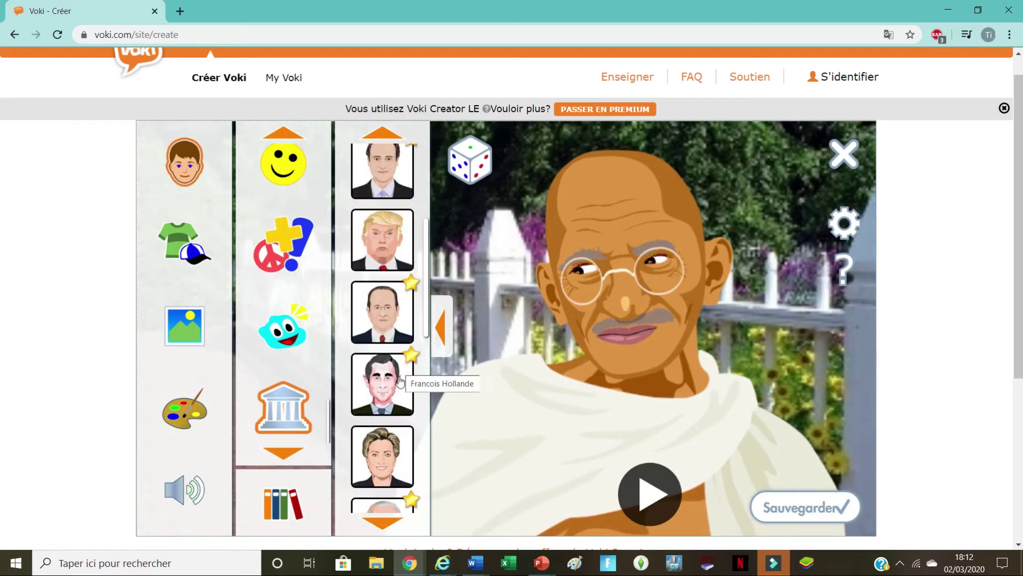
{"action": "scroll", "coordinate": [400, 390], "scroll_direction": "down", "scroll_amount": 1}
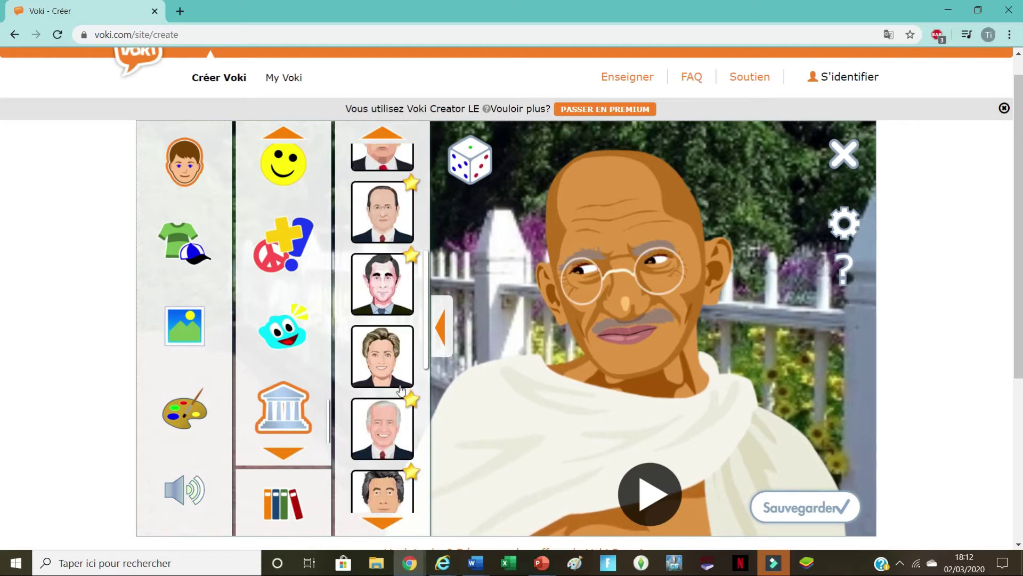
{"action": "scroll", "coordinate": [406, 432], "scroll_direction": "down", "scroll_amount": 2}
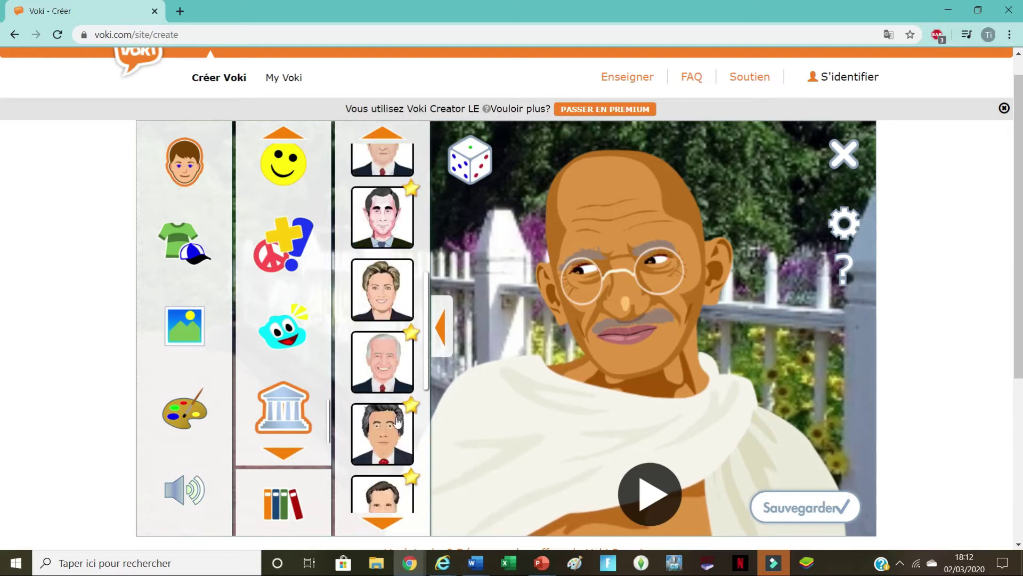
{"action": "scroll", "coordinate": [394, 423], "scroll_direction": "down", "scroll_amount": 6}
{"action": "scroll", "coordinate": [389, 422], "scroll_direction": "down", "scroll_amount": 6}
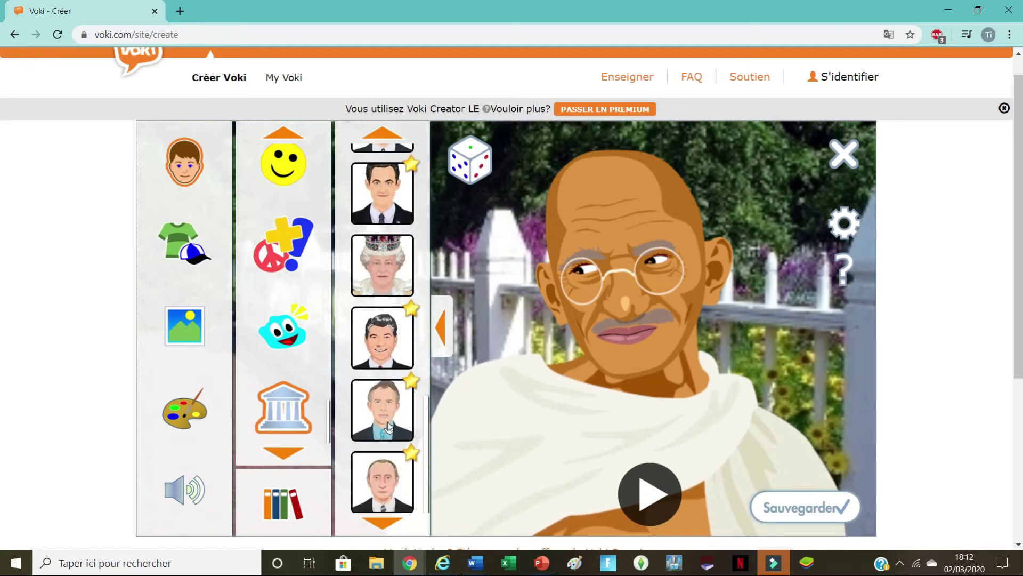
{"action": "scroll", "coordinate": [387, 426], "scroll_direction": "down", "scroll_amount": 1}
{"action": "scroll", "coordinate": [392, 410], "scroll_direction": "up", "scroll_amount": 7}
{"action": "scroll", "coordinate": [395, 401], "scroll_direction": "up", "scroll_amount": 8}
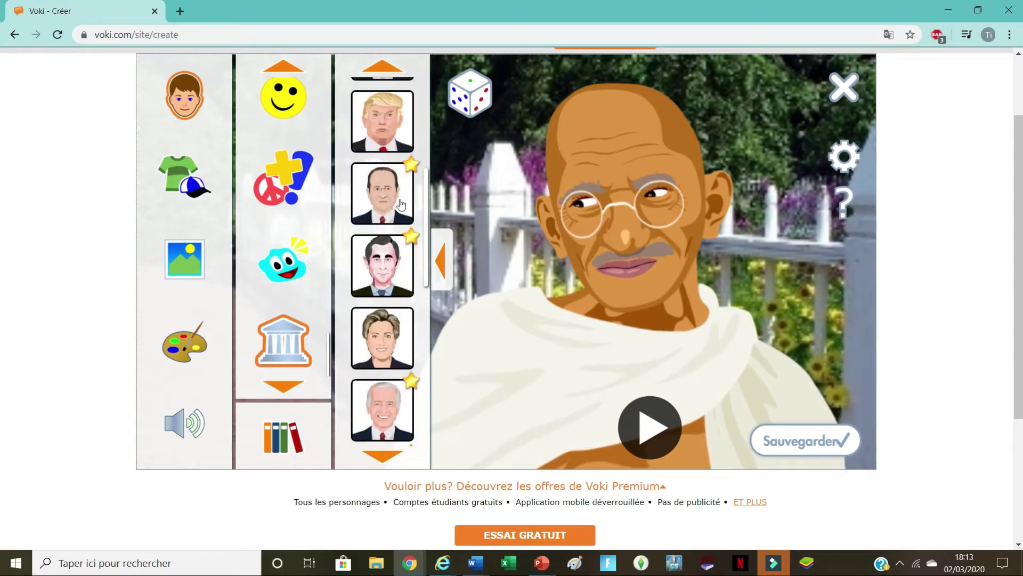
{"action": "left_click", "coordinate": [383, 123]}
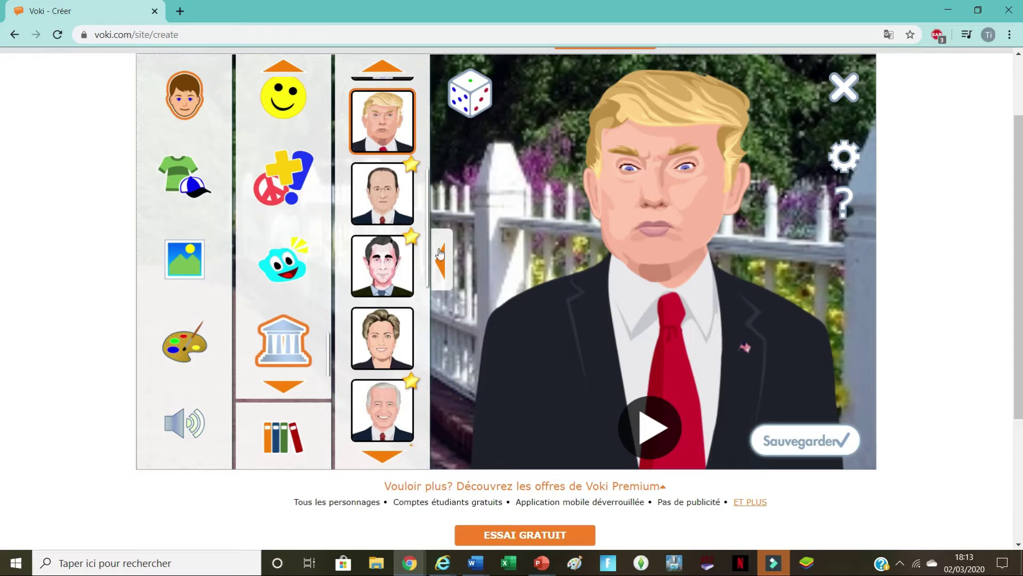
Open the outdoor background collection for the avatar.
{"action": "scroll", "coordinate": [236, 303], "scroll_direction": "down", "scroll_amount": 1}
{"action": "scroll", "coordinate": [236, 303], "scroll_direction": "up", "scroll_amount": 3}
{"action": "left_click", "coordinate": [210, 256]}
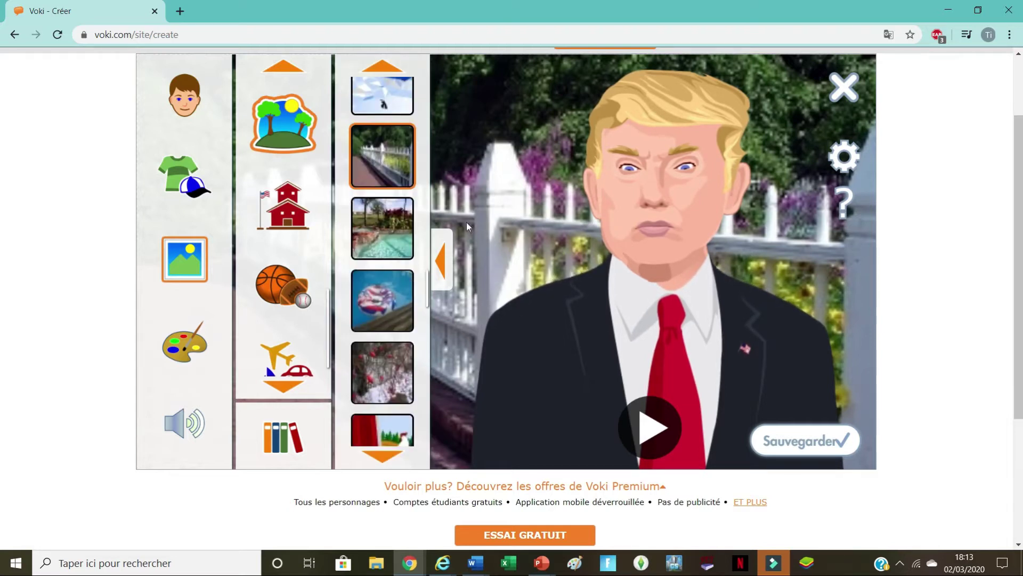
Try the cartoon outdoor background with the white picket fence and green bushes behind the avatar.
{"action": "scroll", "coordinate": [400, 220], "scroll_direction": "up", "scroll_amount": 5}
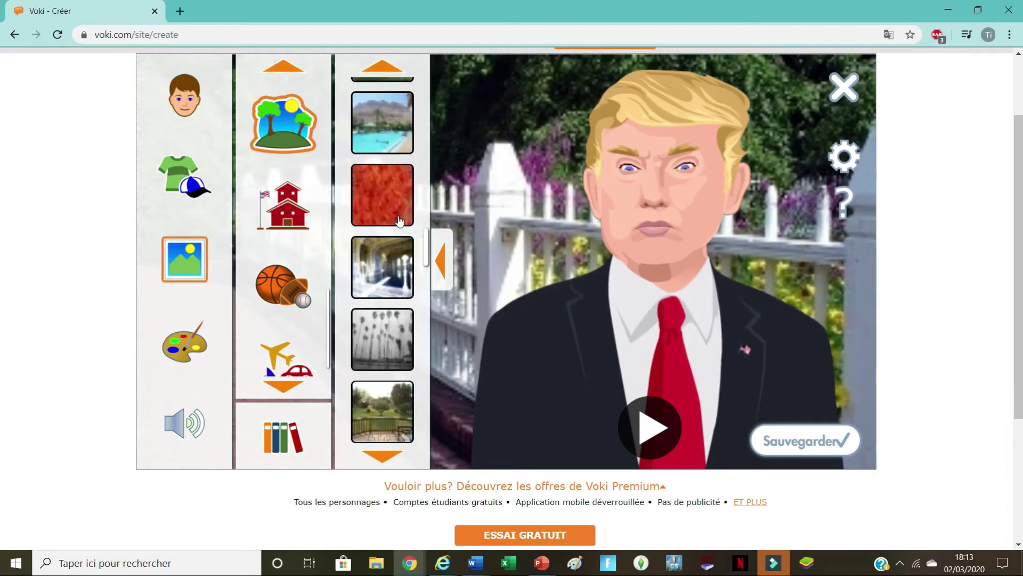
{"action": "scroll", "coordinate": [400, 220], "scroll_direction": "up", "scroll_amount": 4}
{"action": "scroll", "coordinate": [394, 320], "scroll_direction": "up", "scroll_amount": 8}
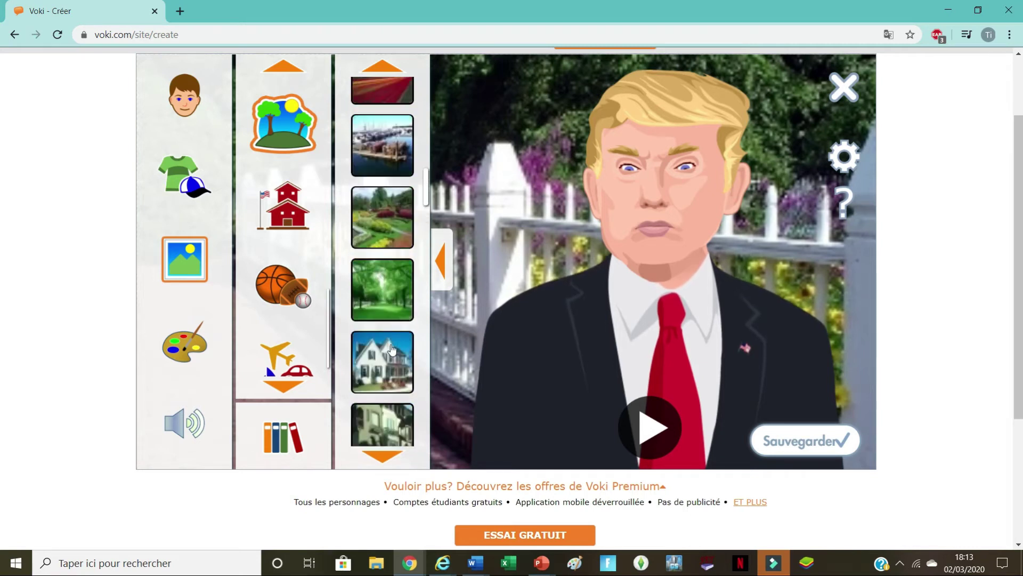
{"action": "scroll", "coordinate": [388, 348], "scroll_direction": "up", "scroll_amount": 10}
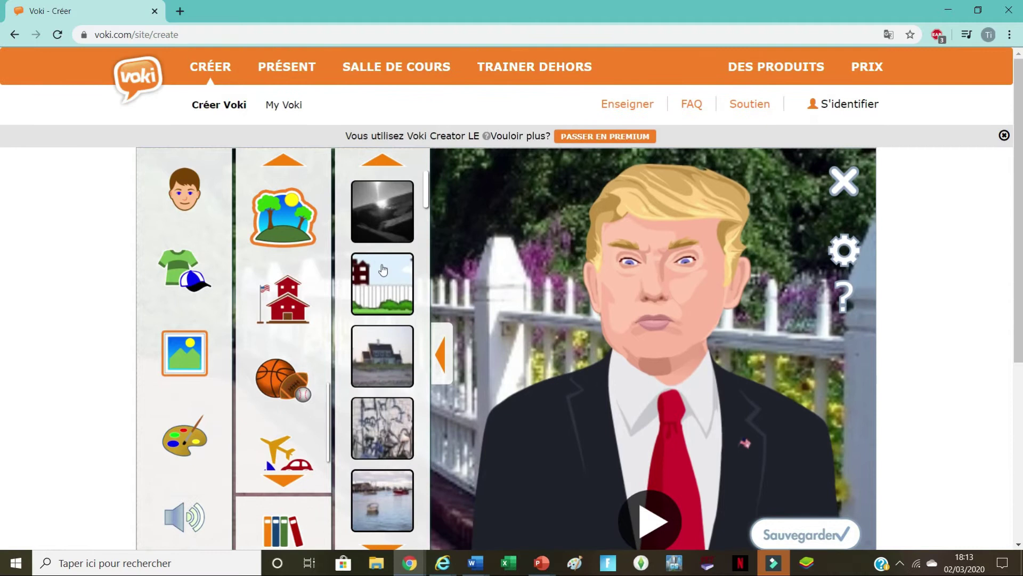
{"action": "left_click", "coordinate": [383, 269]}
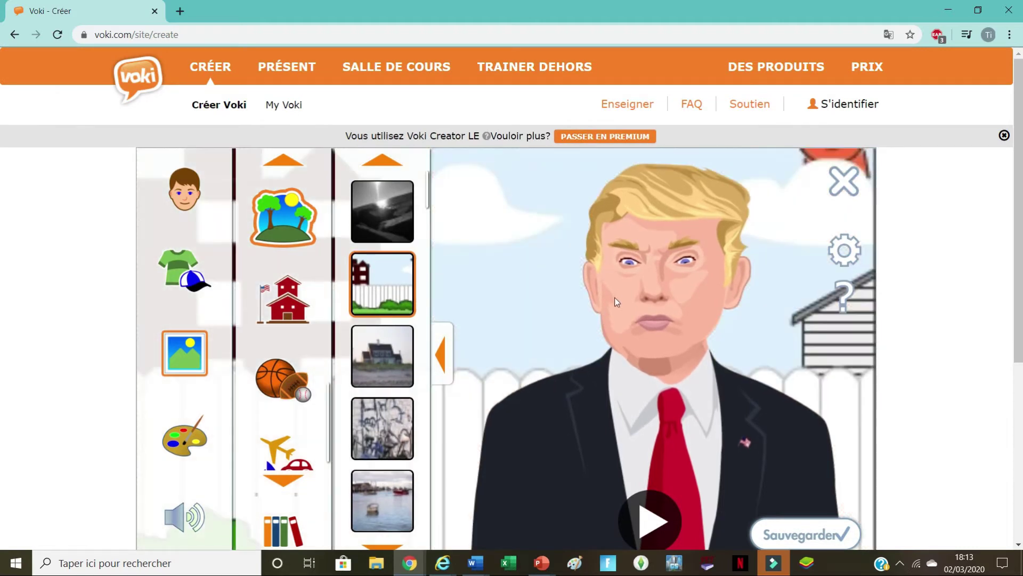
Try the lone house, the wall with bicycles and the snowy street as backgrounds.
{"action": "left_click", "coordinate": [398, 359]}
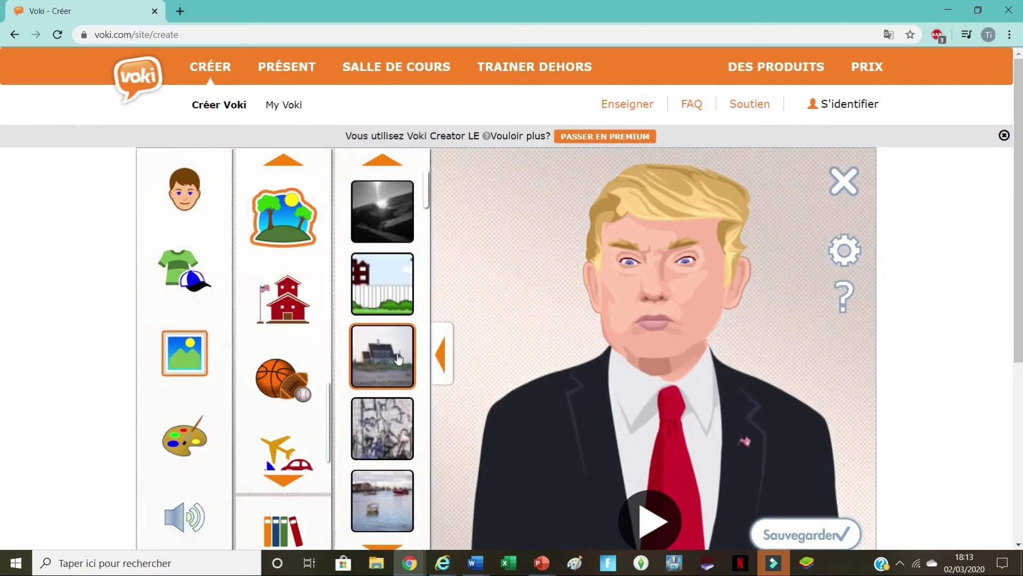
{"action": "scroll", "coordinate": [387, 376], "scroll_direction": "down", "scroll_amount": 1}
{"action": "left_click", "coordinate": [387, 380]}
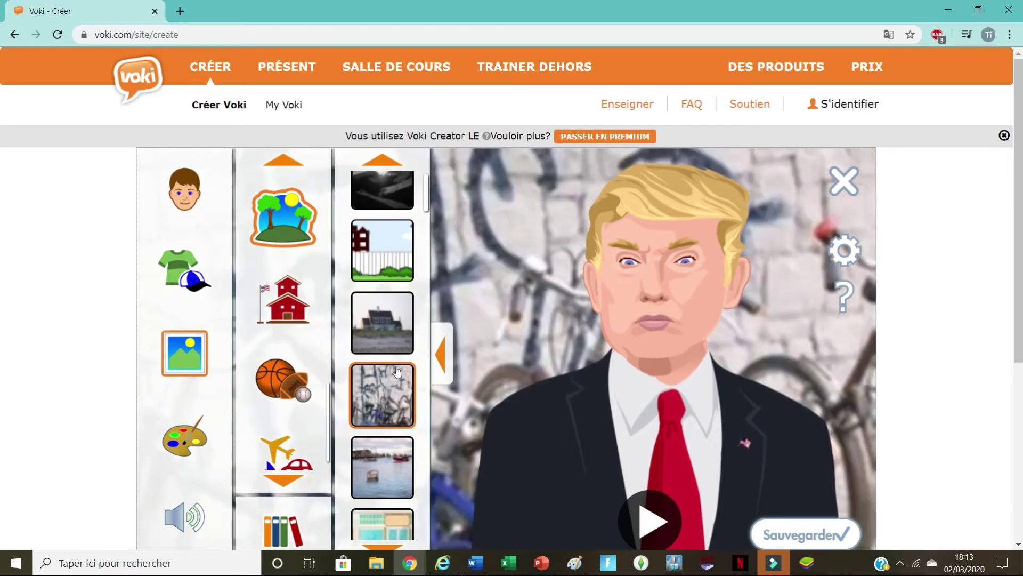
{"action": "scroll", "coordinate": [400, 385], "scroll_direction": "down", "scroll_amount": 3}
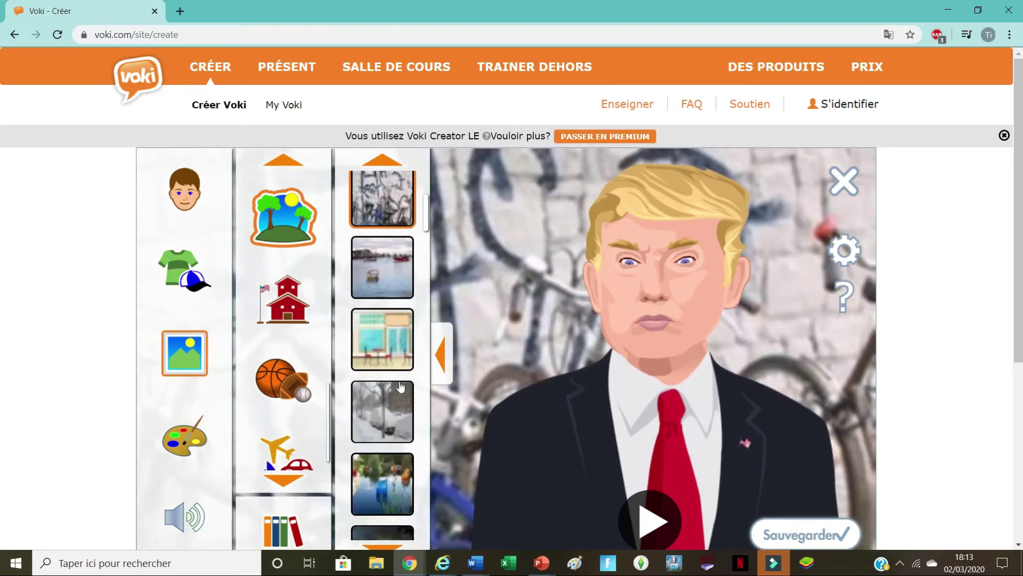
{"action": "left_click", "coordinate": [396, 414]}
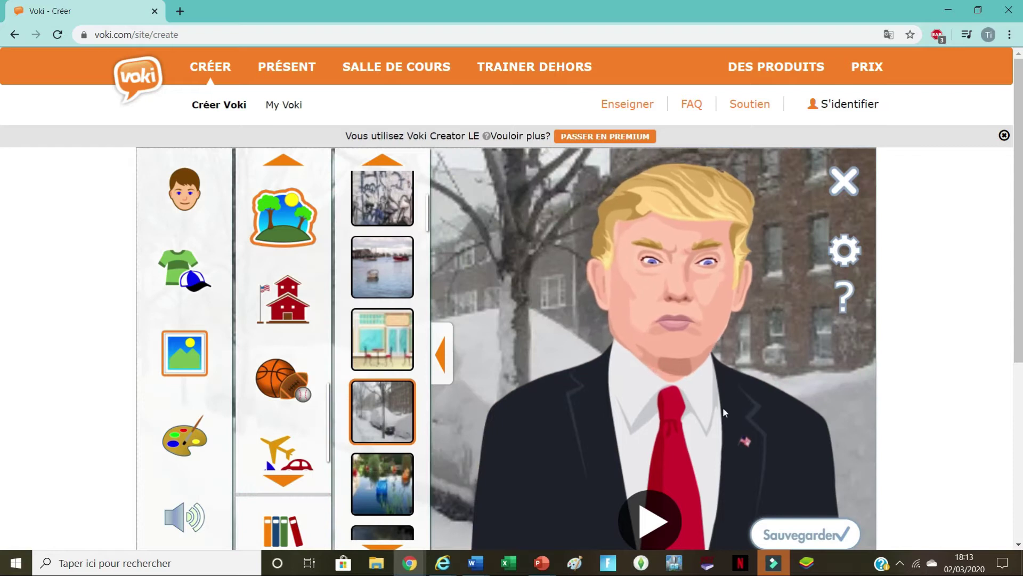
Try the flower garden with colorful beds and green lawn as the avatar's background.
{"action": "scroll", "coordinate": [403, 467], "scroll_direction": "down", "scroll_amount": 3}
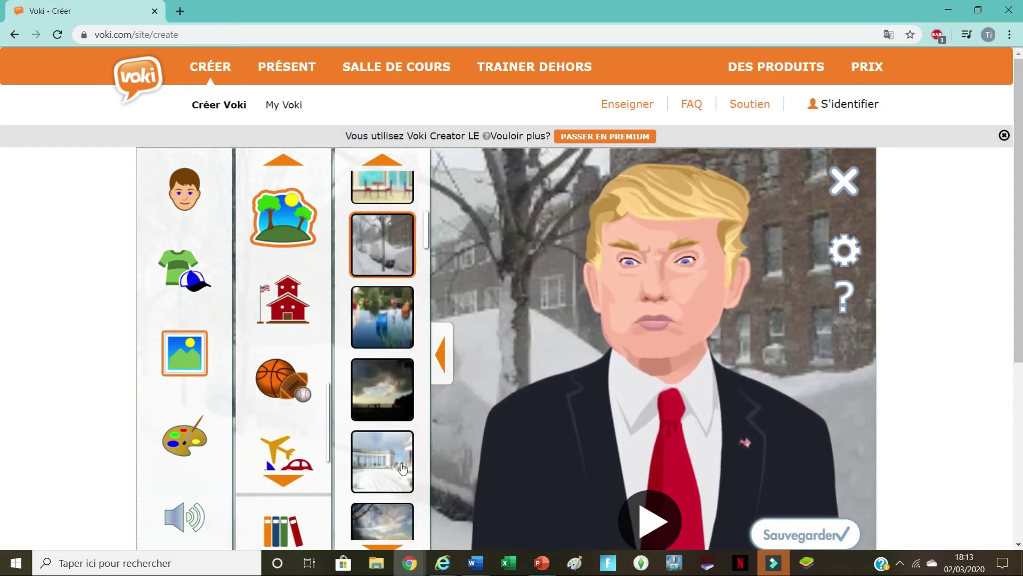
{"action": "scroll", "coordinate": [403, 467], "scroll_direction": "down", "scroll_amount": 4}
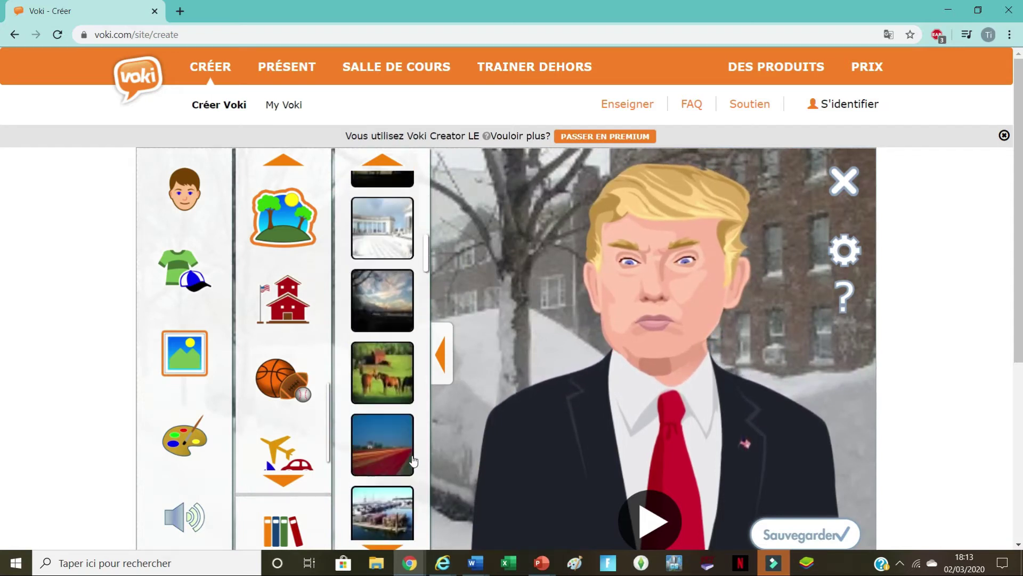
{"action": "scroll", "coordinate": [414, 460], "scroll_direction": "down", "scroll_amount": 2}
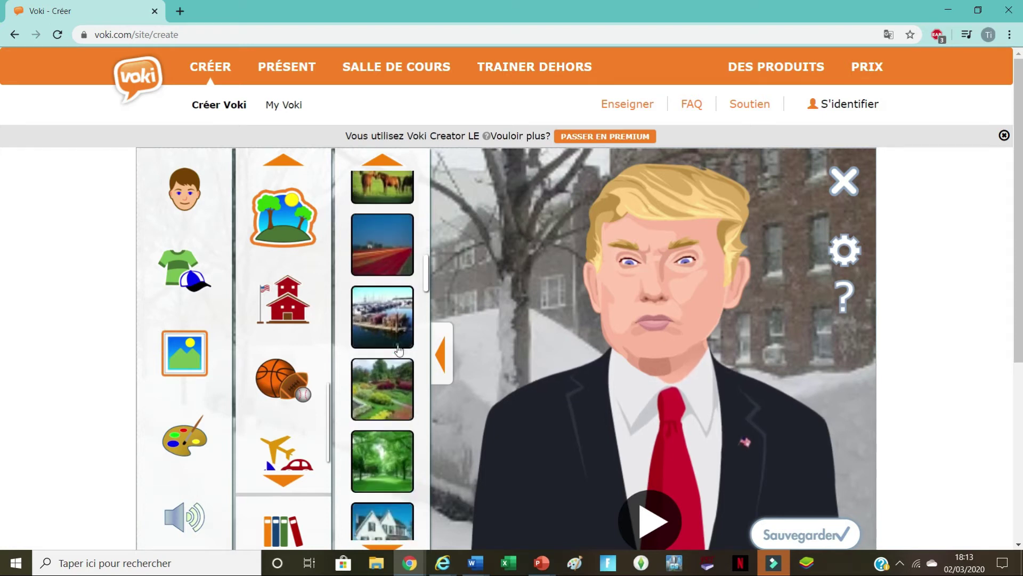
{"action": "left_click", "coordinate": [388, 379]}
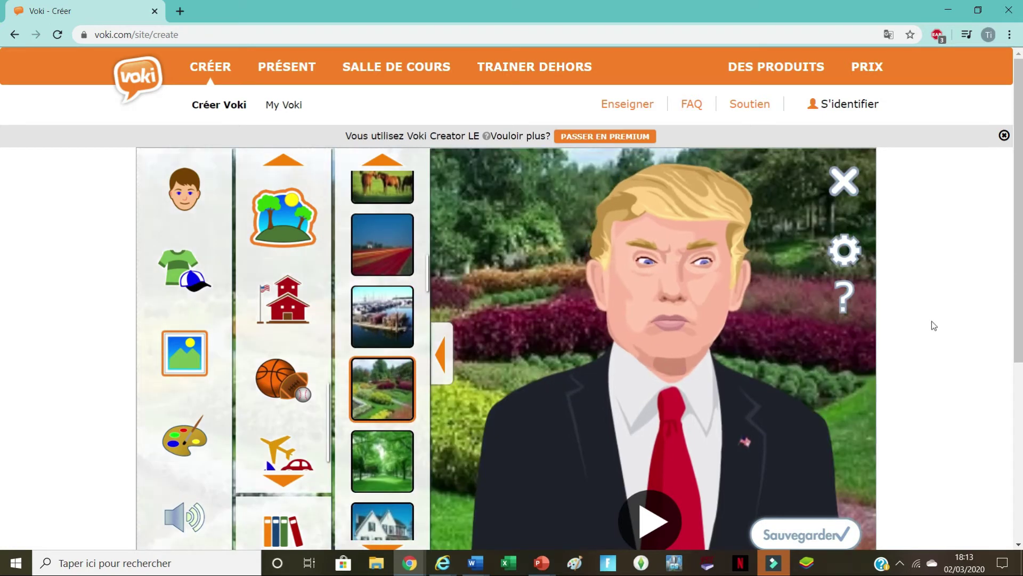
Set the avatar's background to the city skyline with skyscrapers under a purple cloudy sky.
{"action": "scroll", "coordinate": [392, 440], "scroll_direction": "down", "scroll_amount": 3}
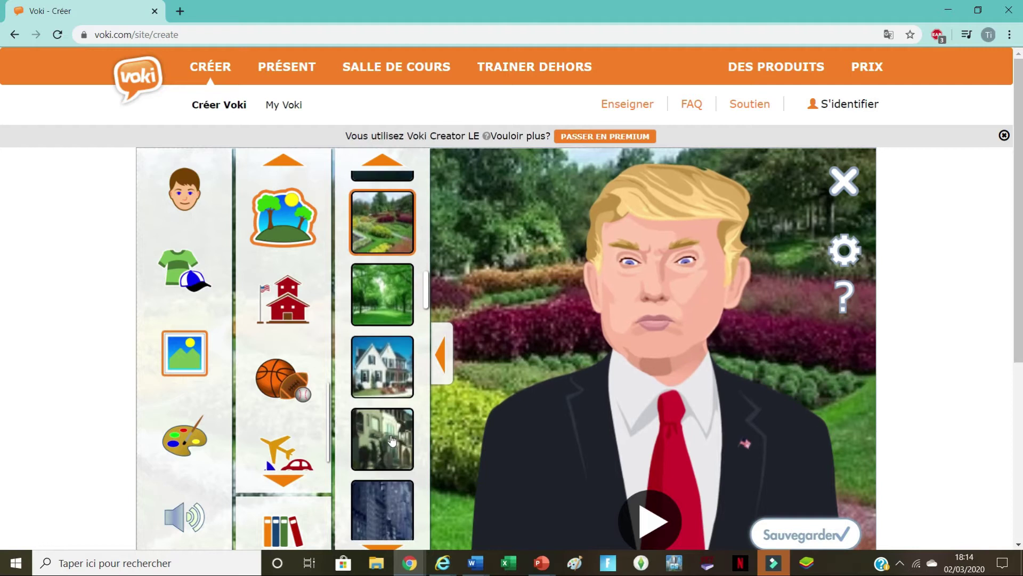
{"action": "scroll", "coordinate": [392, 440], "scroll_direction": "down", "scroll_amount": 5}
{"action": "scroll", "coordinate": [381, 441], "scroll_direction": "down", "scroll_amount": 4}
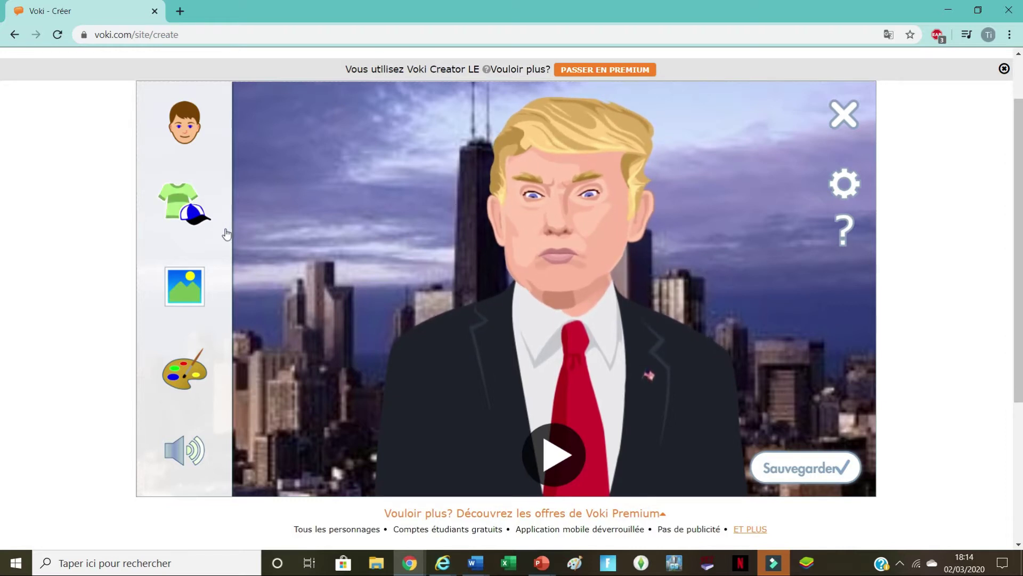
Remove the avatar's blond hair by choosing the bald hair option.
{"action": "left_click", "coordinate": [205, 195]}
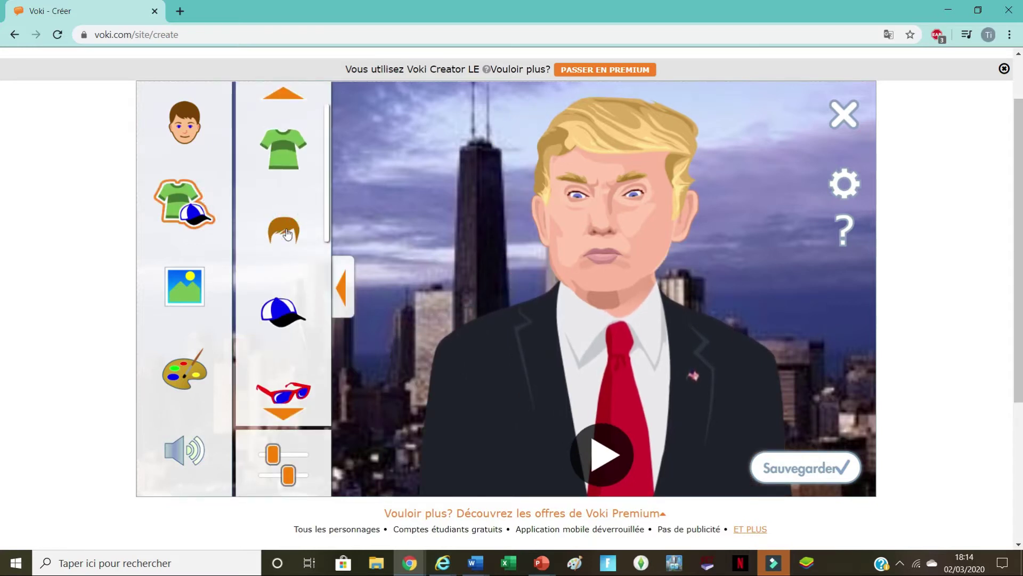
{"action": "left_click", "coordinate": [286, 234]}
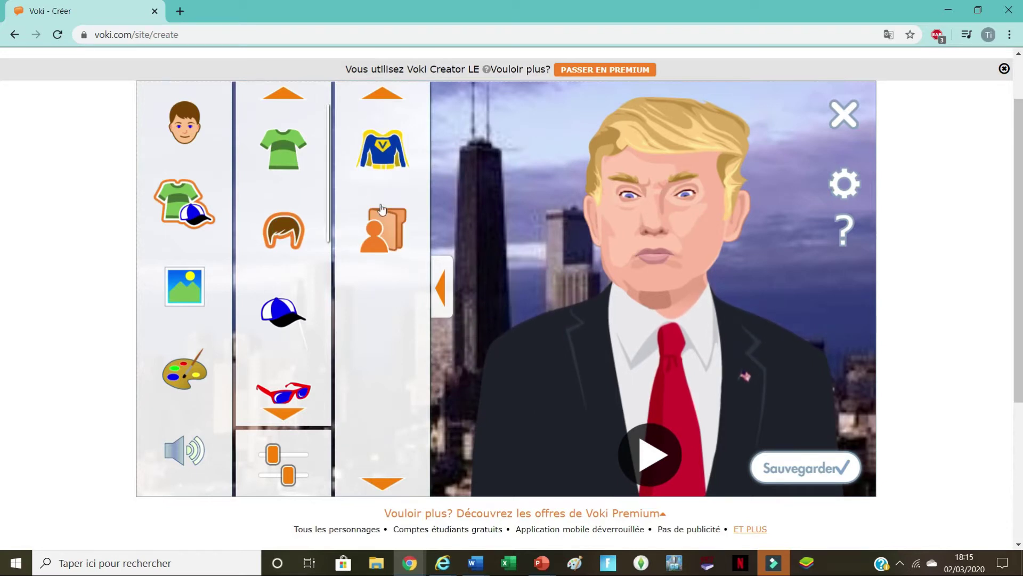
{"action": "left_click", "coordinate": [387, 157]}
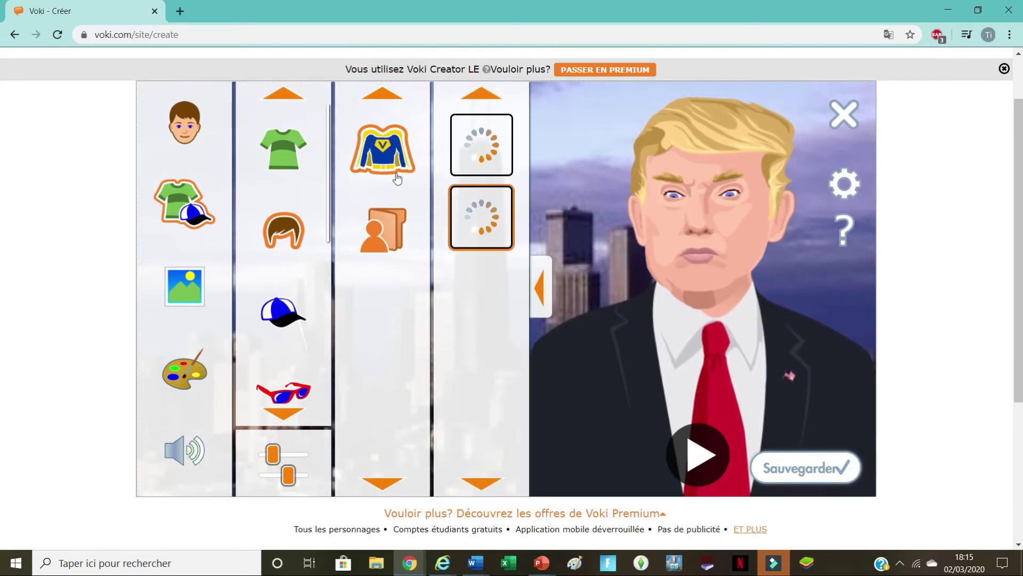
{"action": "left_click", "coordinate": [477, 154]}
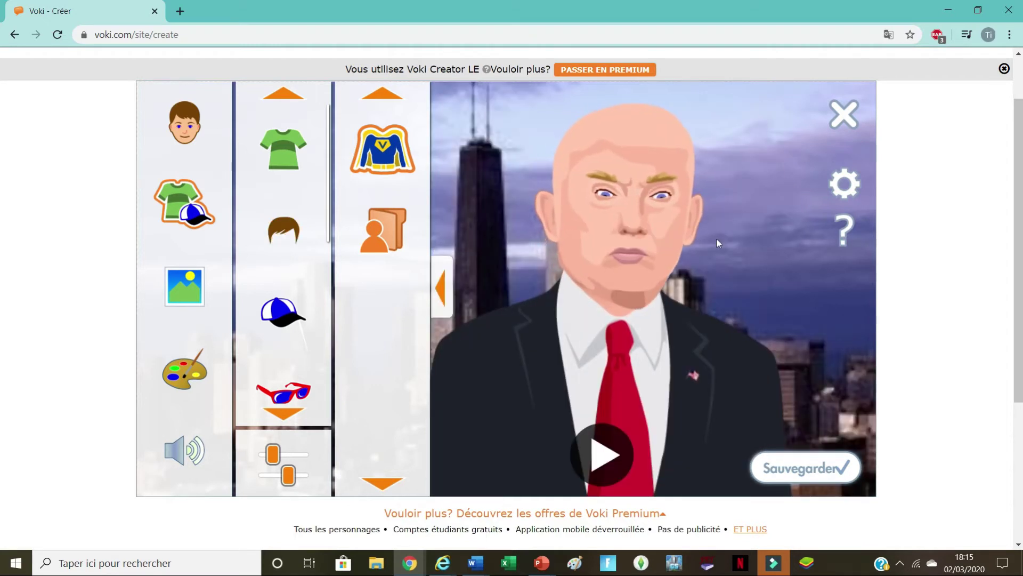
{"action": "left_click", "coordinate": [442, 287]}
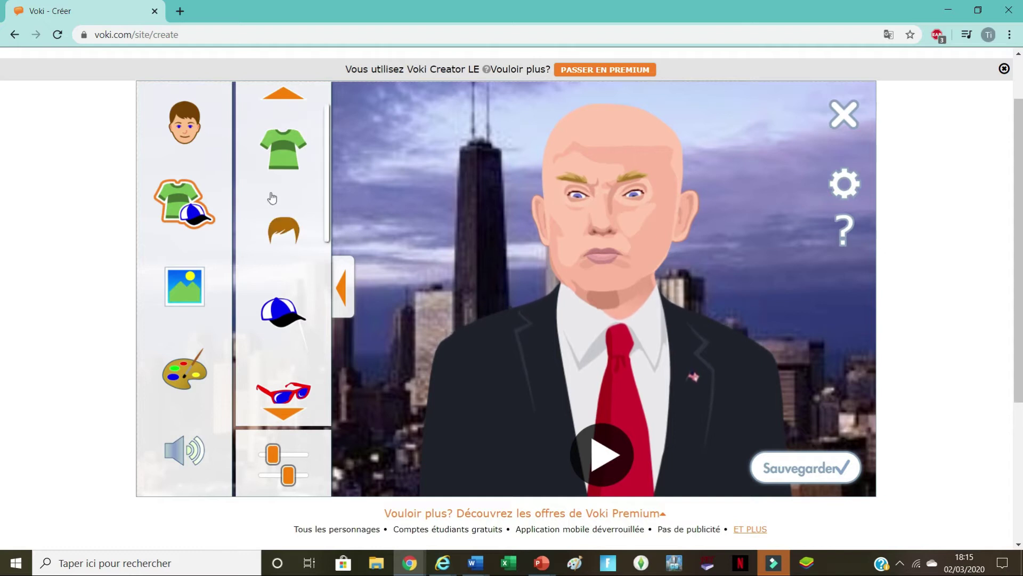
Try the golden laurel wreath as the avatar's headwear, and take it off again.
{"action": "left_click", "coordinate": [286, 319]}
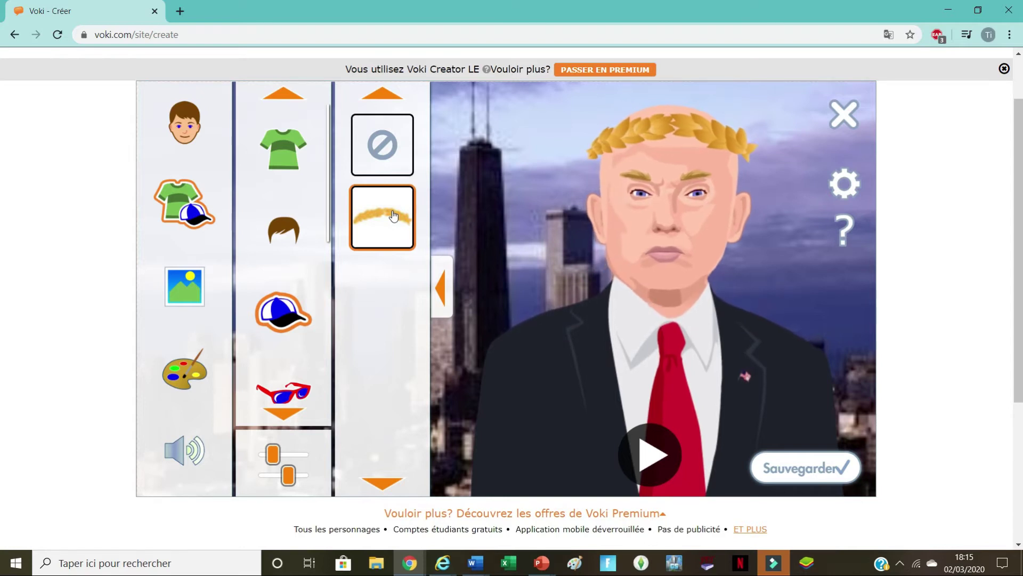
{"action": "left_click", "coordinate": [686, 216]}
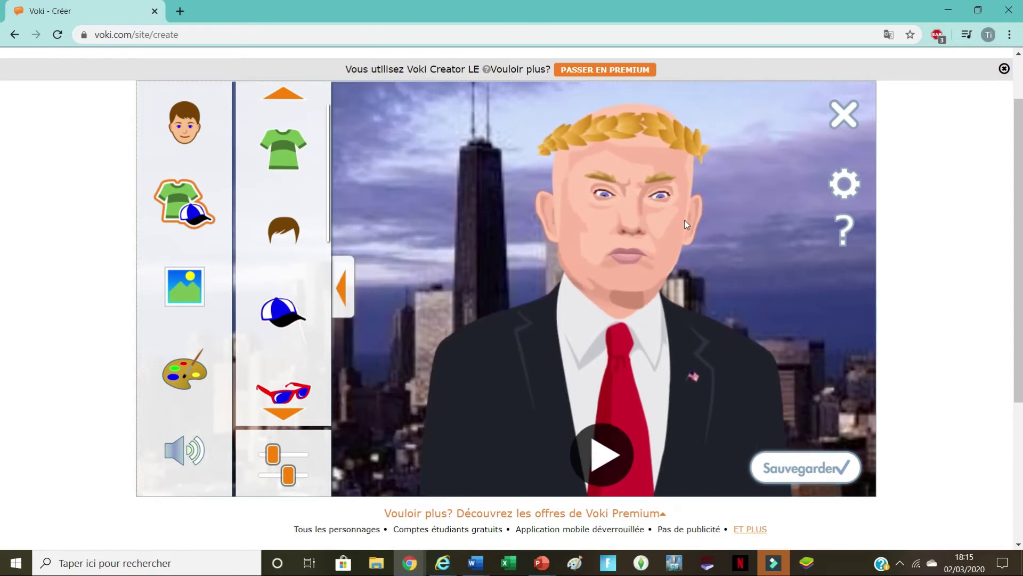
{"action": "left_click", "coordinate": [721, 214]}
{"action": "left_click", "coordinate": [611, 231]}
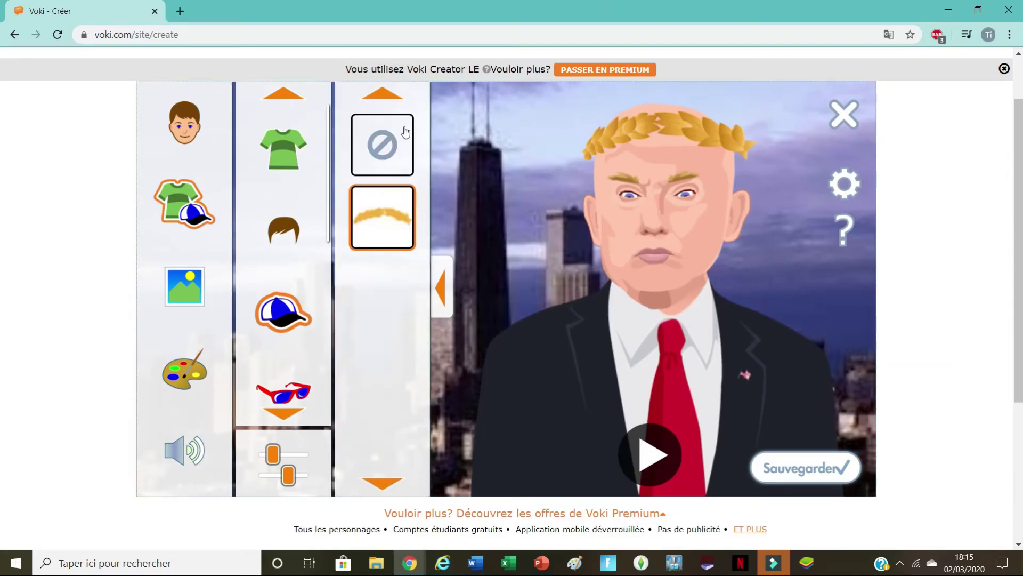
{"action": "left_click", "coordinate": [393, 141]}
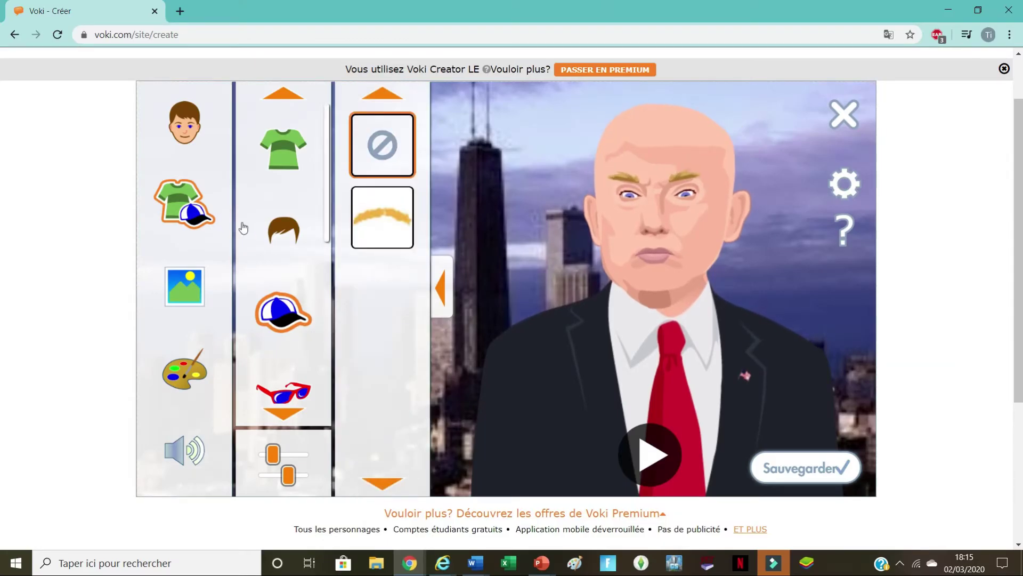
Try the red Santa coat and the black sheriff vest with bow tie as the avatar's costume.
{"action": "left_click", "coordinate": [305, 178]}
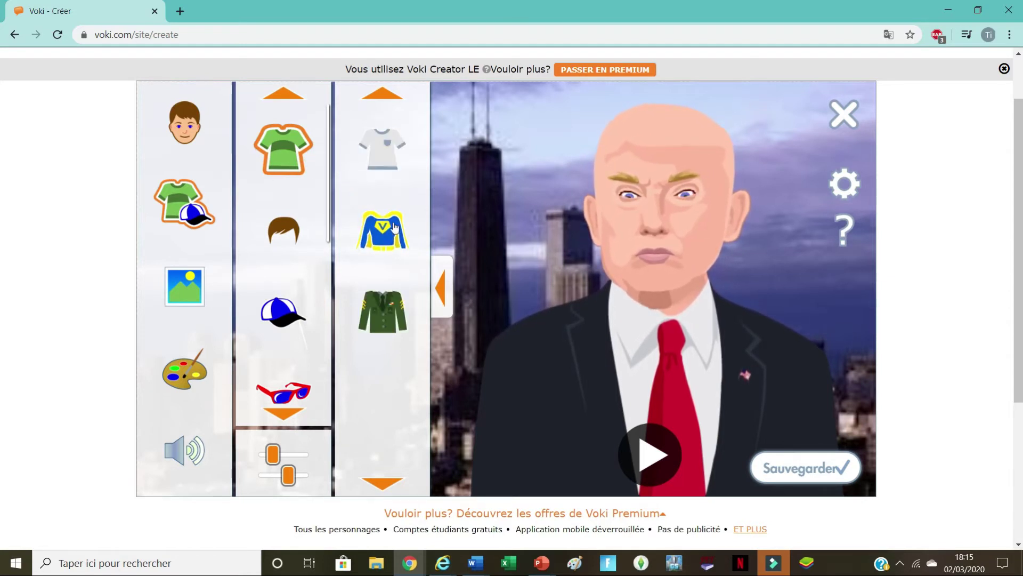
{"action": "left_click", "coordinate": [381, 309]}
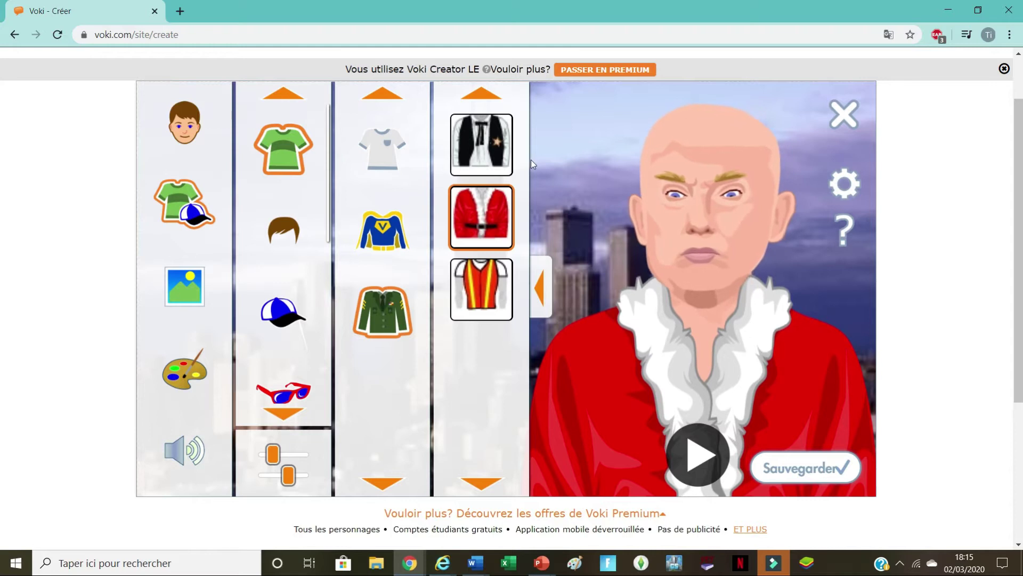
{"action": "left_click", "coordinate": [508, 155]}
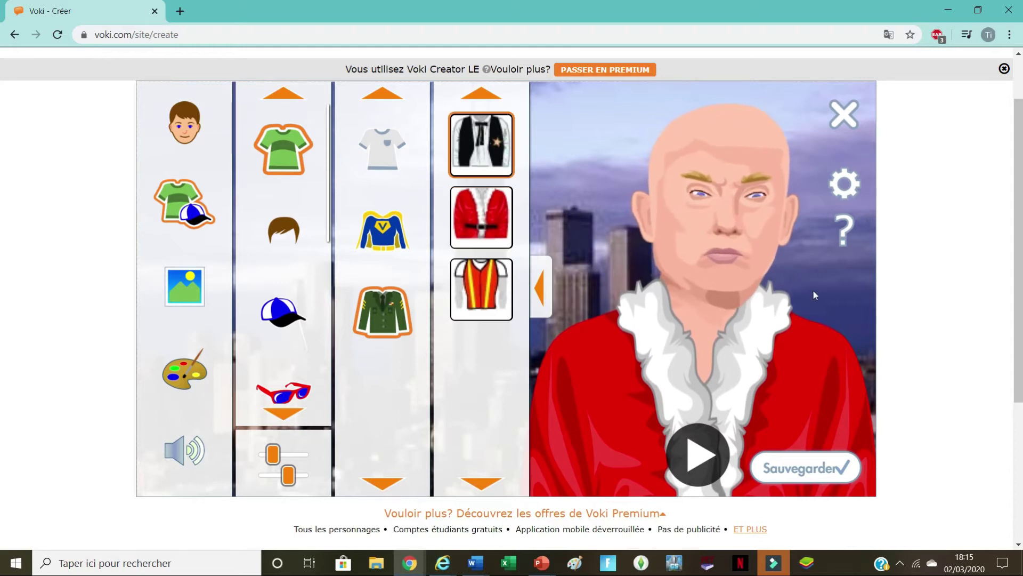
{"action": "scroll", "coordinate": [794, 297], "scroll_direction": "down", "scroll_amount": 4}
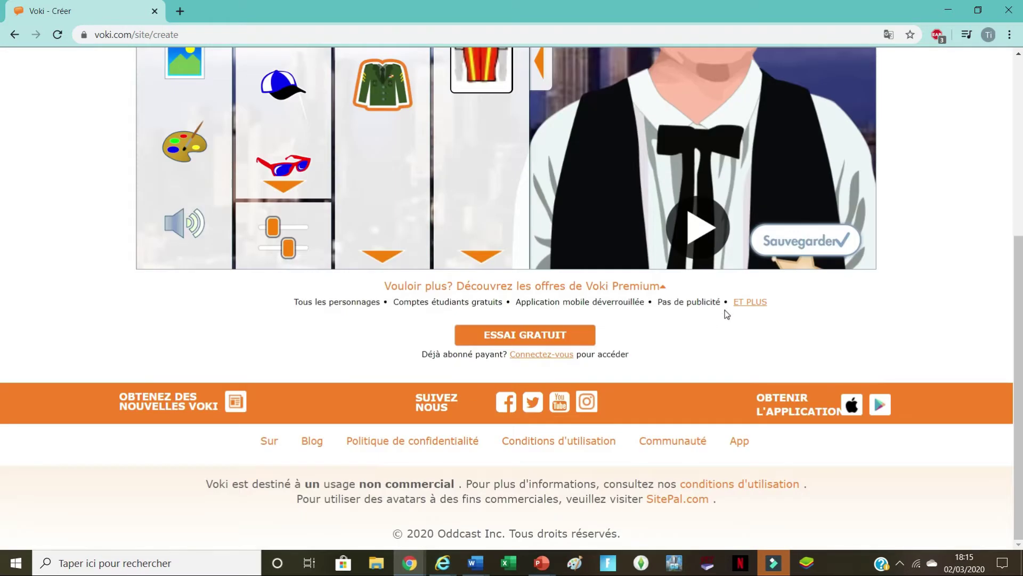
{"action": "scroll", "coordinate": [715, 357], "scroll_direction": "up", "scroll_amount": 2}
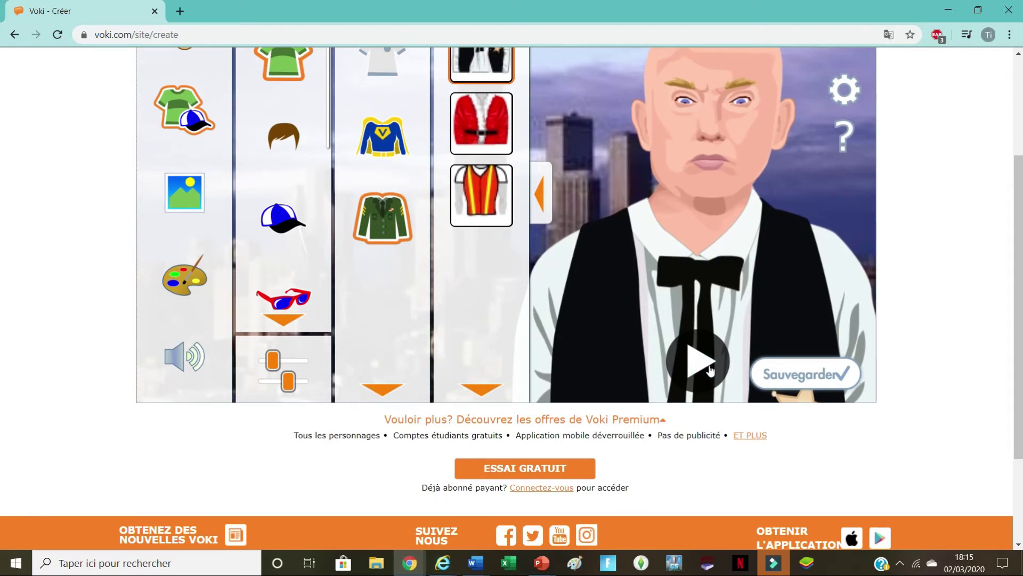
{"action": "scroll", "coordinate": [905, 256], "scroll_direction": "up", "scroll_amount": 3}
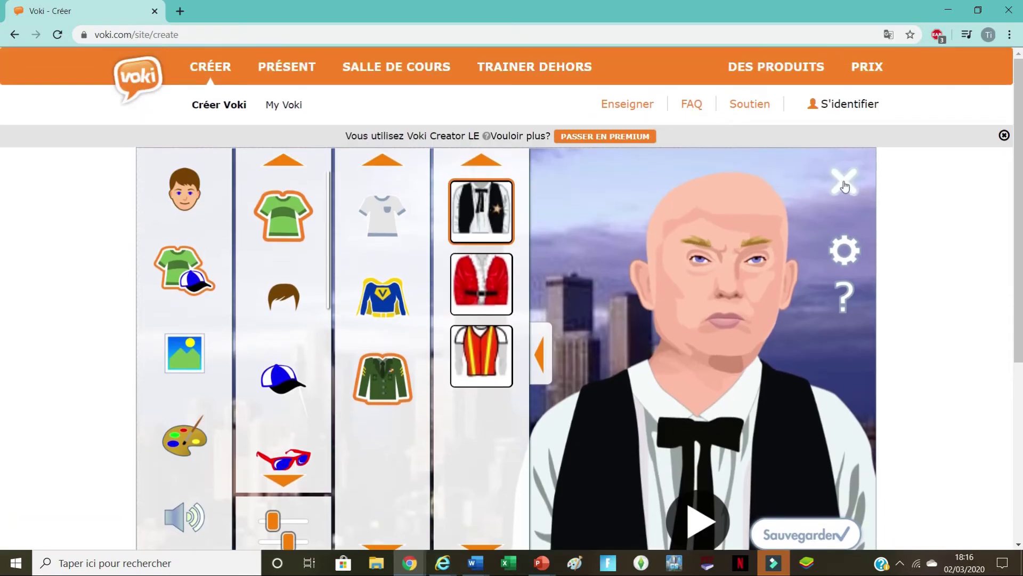
Try the Santa coat again and the red safety vest with yellow stripes on the avatar.
{"action": "left_click", "coordinate": [483, 294]}
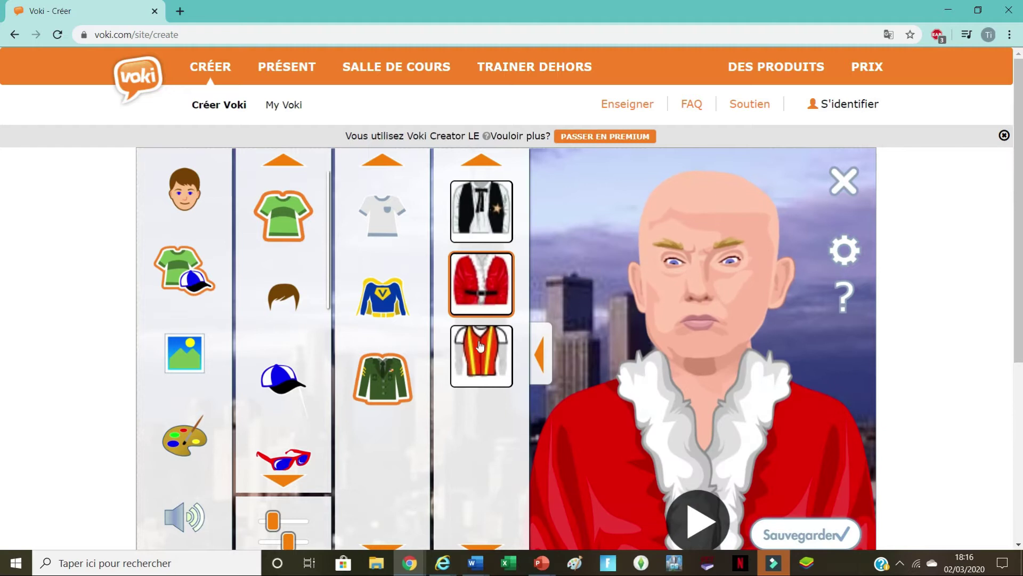
{"action": "left_click", "coordinate": [499, 343]}
{"action": "scroll", "coordinate": [417, 274], "scroll_direction": "down", "scroll_amount": 5}
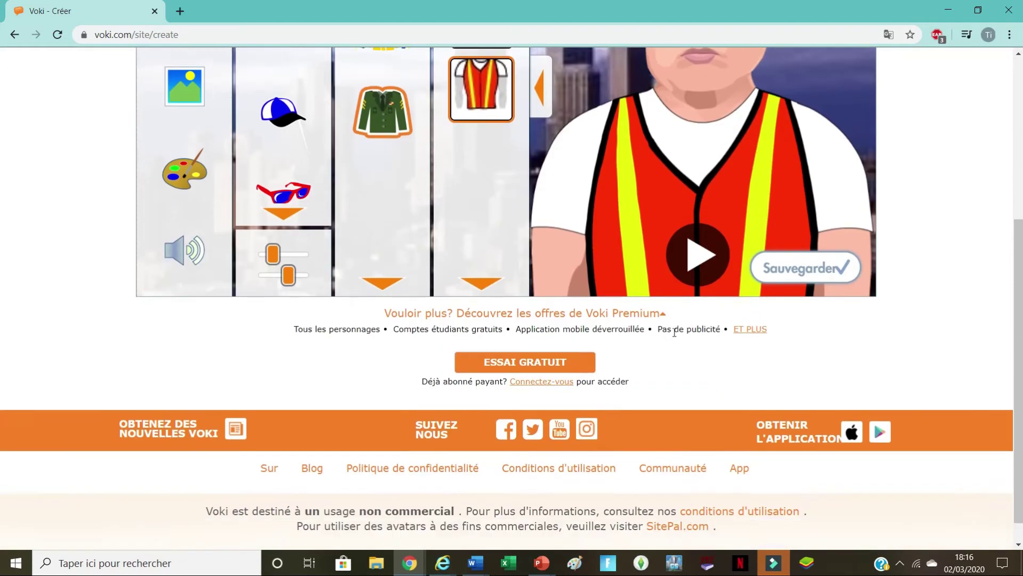
{"action": "scroll", "coordinate": [416, 274], "scroll_direction": "up", "scroll_amount": 4}
Try the blue space suit with the rocket and the striped prisoner shirt from the other outfit category.
{"action": "left_click", "coordinate": [382, 230]}
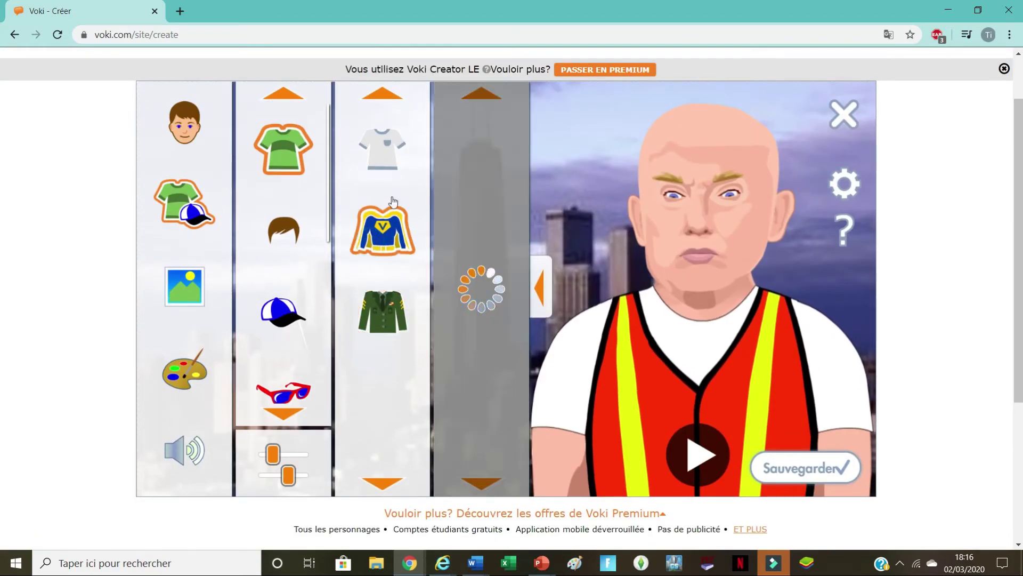
{"action": "scroll", "coordinate": [472, 240], "scroll_direction": "down", "scroll_amount": 3}
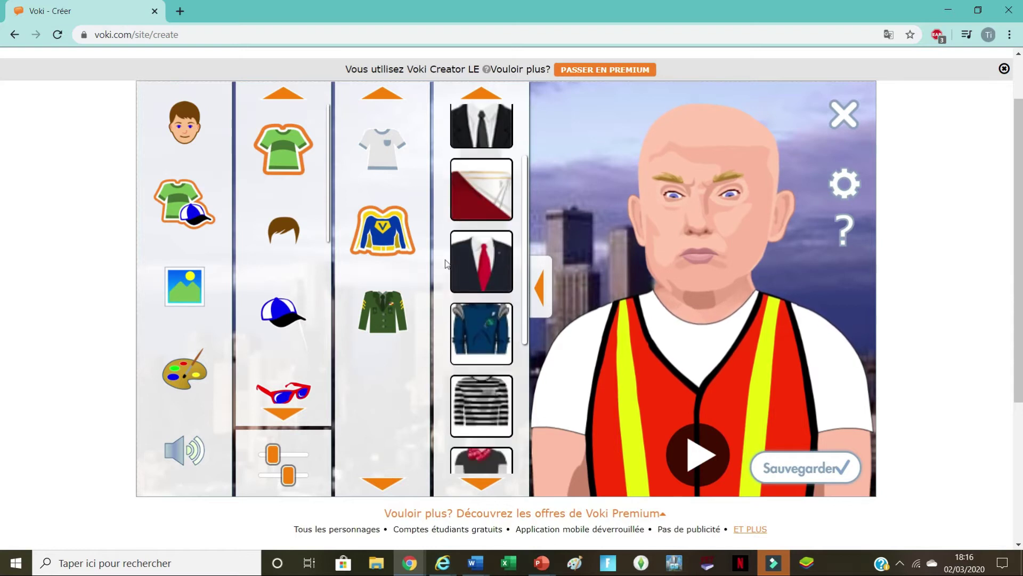
{"action": "left_click", "coordinate": [495, 224]}
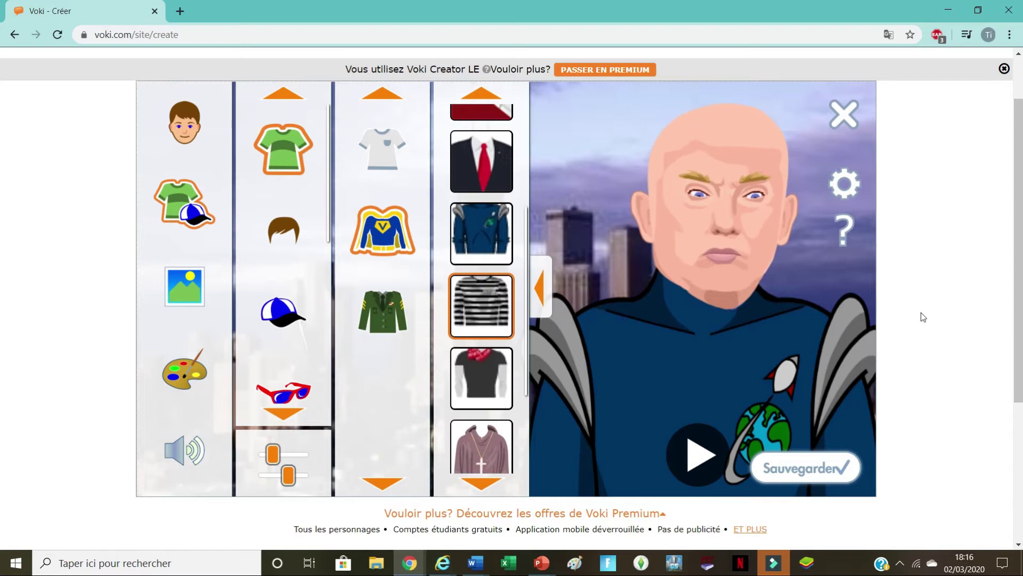
{"action": "scroll", "coordinate": [741, 354], "scroll_direction": "down", "scroll_amount": 1}
{"action": "scroll", "coordinate": [195, 165], "scroll_direction": "up", "scroll_amount": 3}
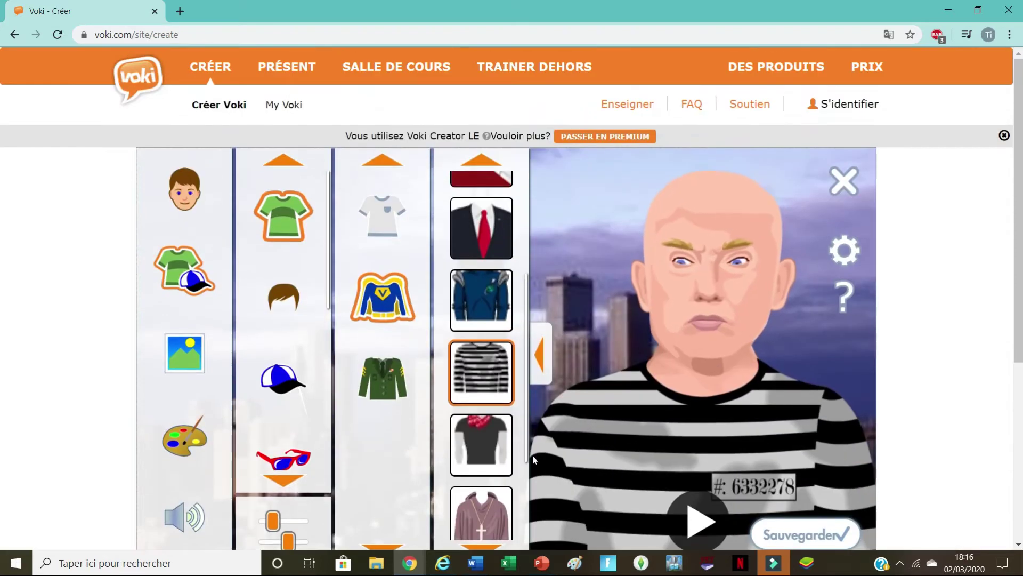
{"action": "scroll", "coordinate": [483, 469], "scroll_direction": "down", "scroll_amount": 1}
Try the brown monk robe, the white robe with bamboo straps and the scout uniform on the avatar.
{"action": "left_click", "coordinate": [485, 478]}
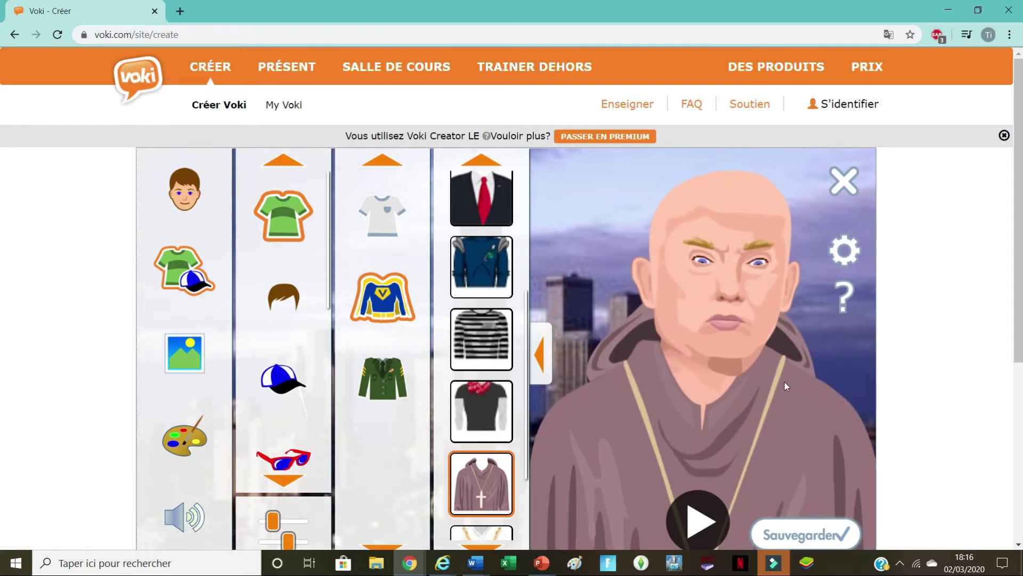
{"action": "scroll", "coordinate": [503, 394], "scroll_direction": "down", "scroll_amount": 1}
{"action": "scroll", "coordinate": [503, 395], "scroll_direction": "down", "scroll_amount": 4}
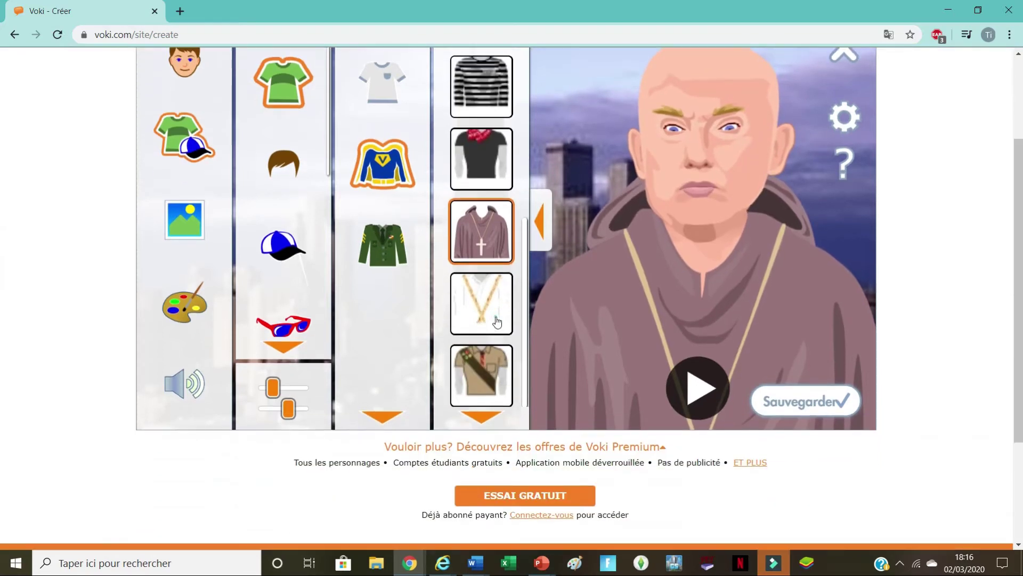
{"action": "left_click", "coordinate": [497, 321]}
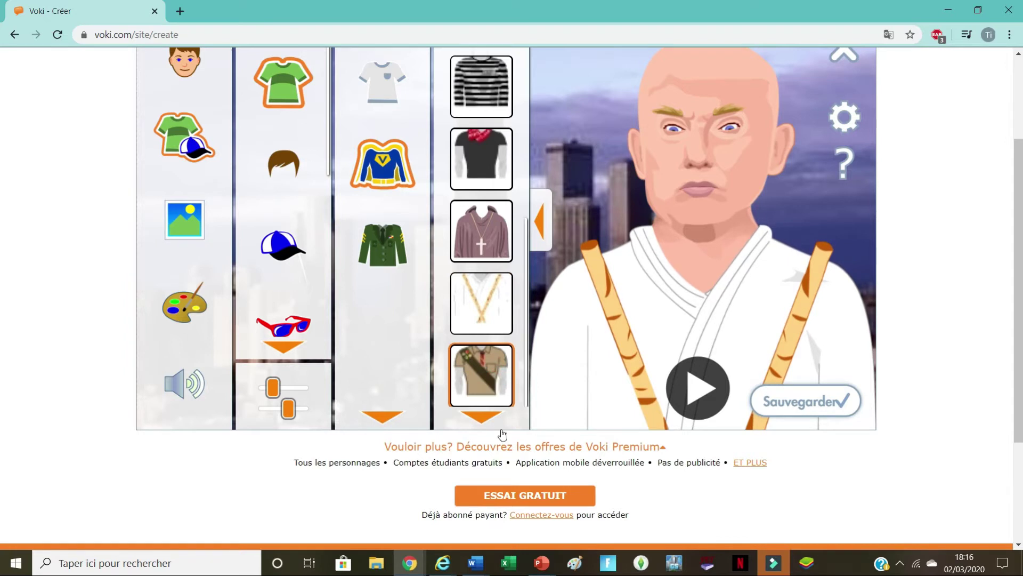
Dress the avatar in the black-and-white striped prisoner shirt.
{"action": "scroll", "coordinate": [484, 275], "scroll_direction": "up", "scroll_amount": 2}
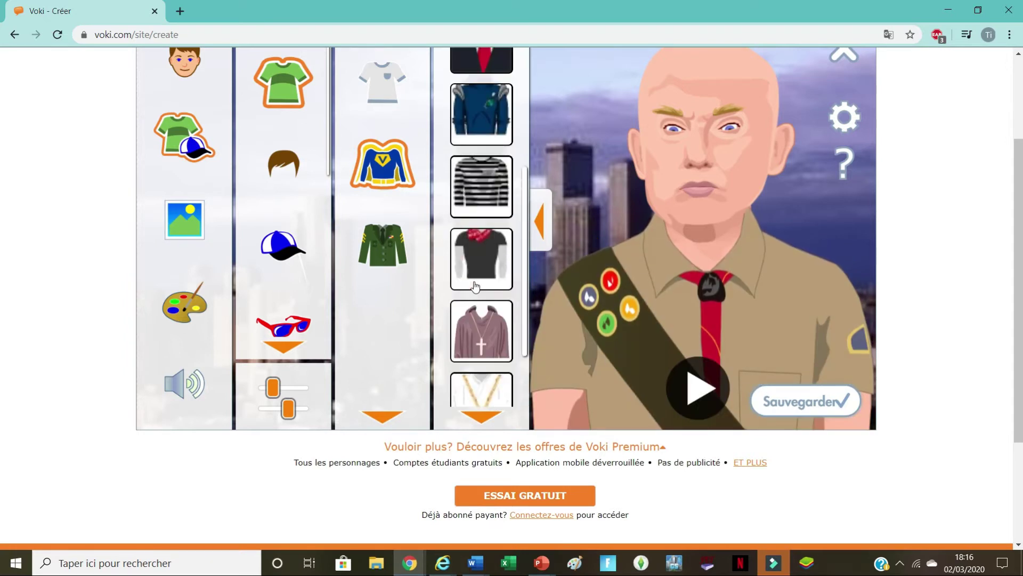
{"action": "left_click", "coordinate": [497, 187]}
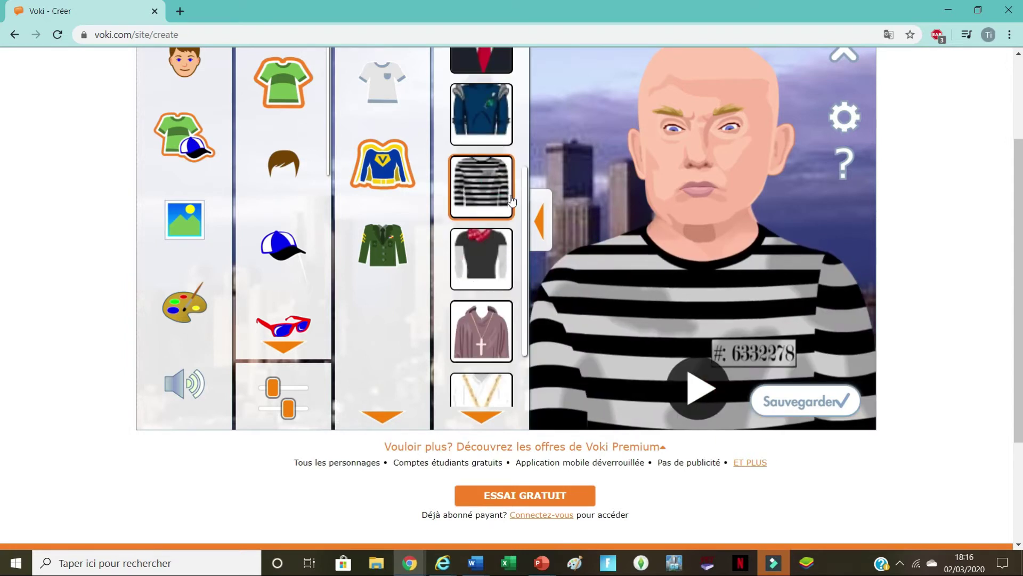
Put the black-framed glasses with grey lenses on the avatar.
{"action": "scroll", "coordinate": [273, 230], "scroll_direction": "down", "scroll_amount": 2}
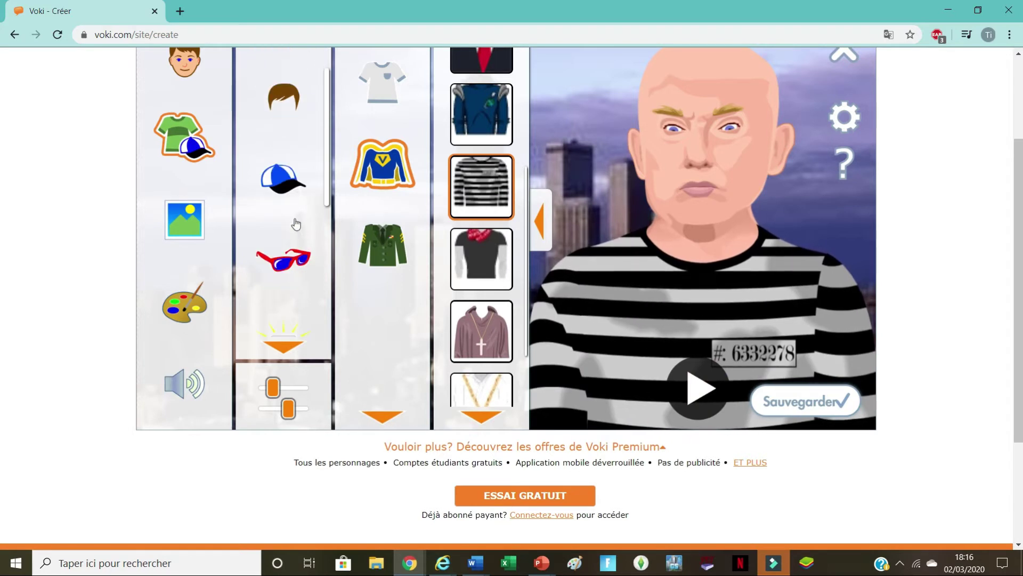
{"action": "left_click", "coordinate": [331, 270]}
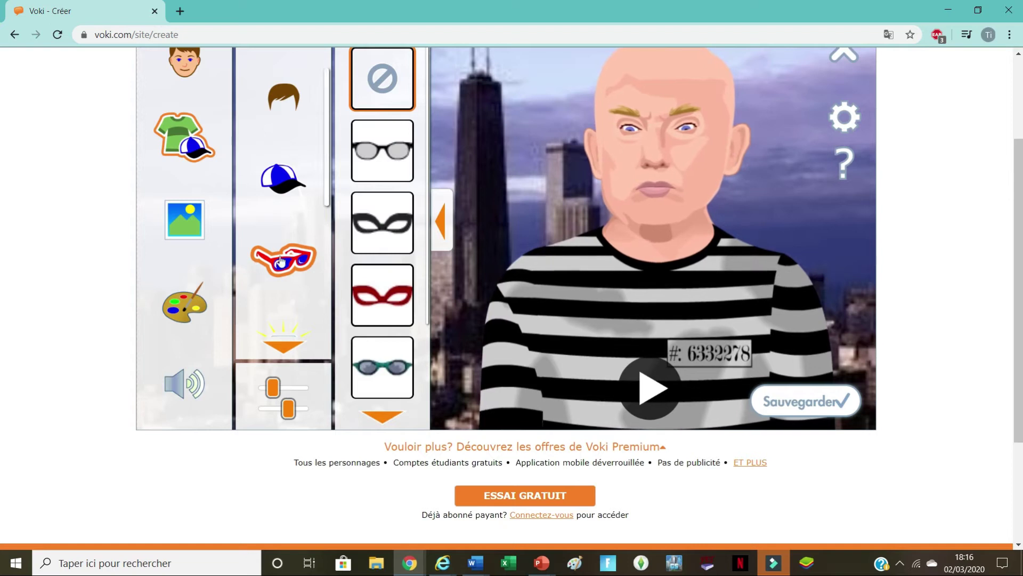
{"action": "scroll", "coordinate": [397, 188], "scroll_direction": "down", "scroll_amount": 2}
{"action": "scroll", "coordinate": [397, 188], "scroll_direction": "down", "scroll_amount": 3}
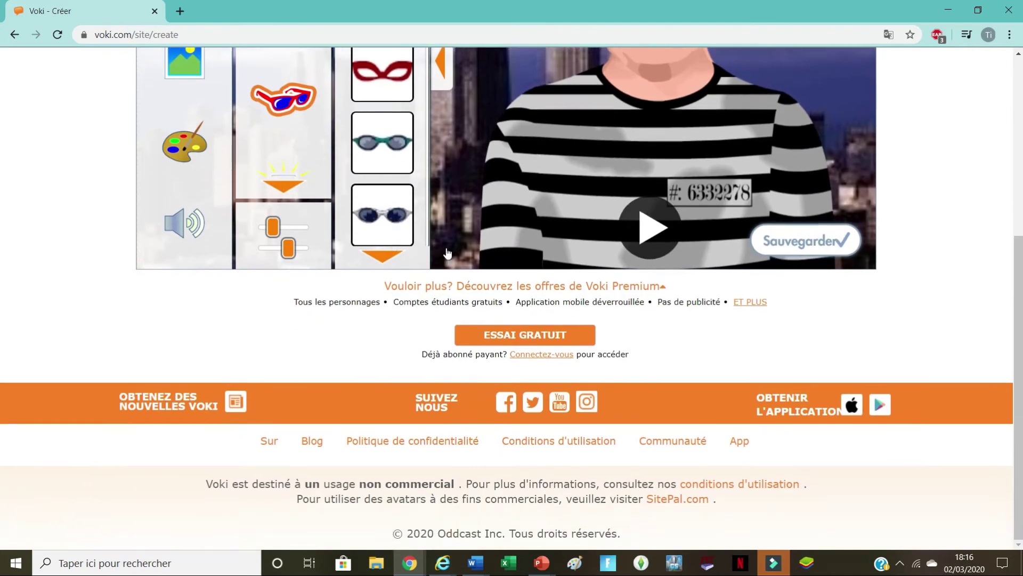
{"action": "scroll", "coordinate": [206, 497], "scroll_direction": "up", "scroll_amount": 4}
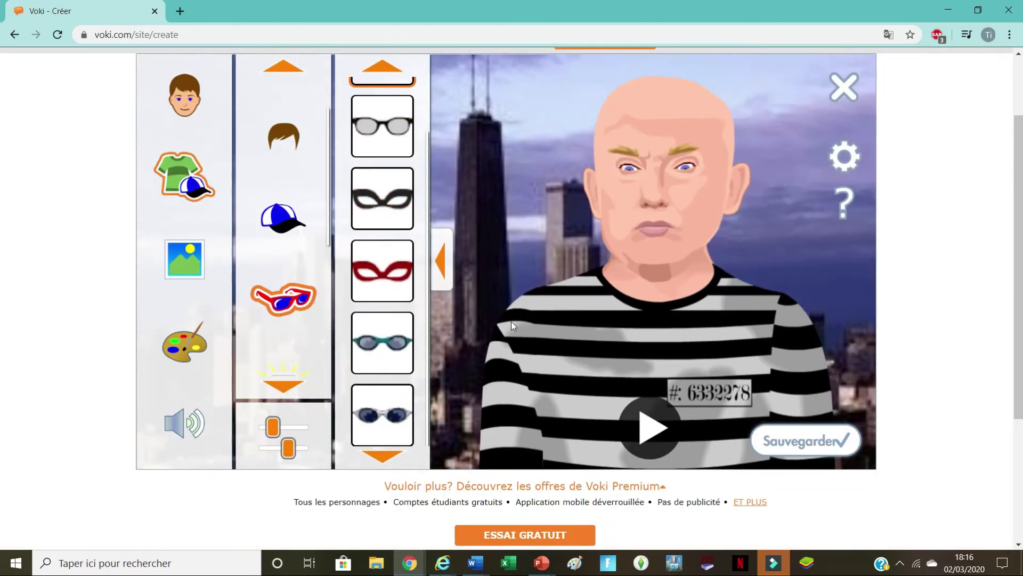
{"action": "left_click", "coordinate": [269, 426]}
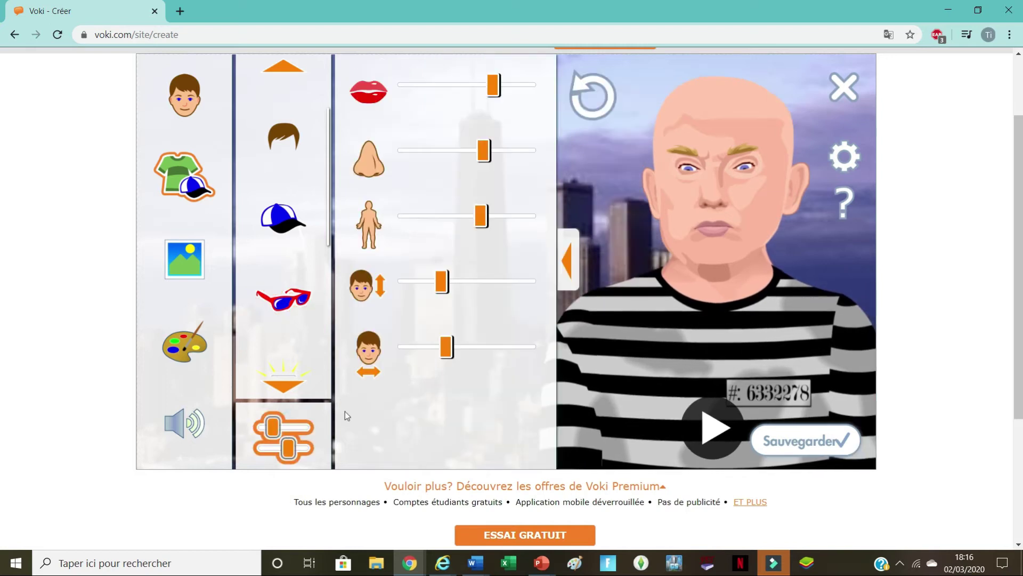
{"action": "left_click", "coordinate": [283, 297]}
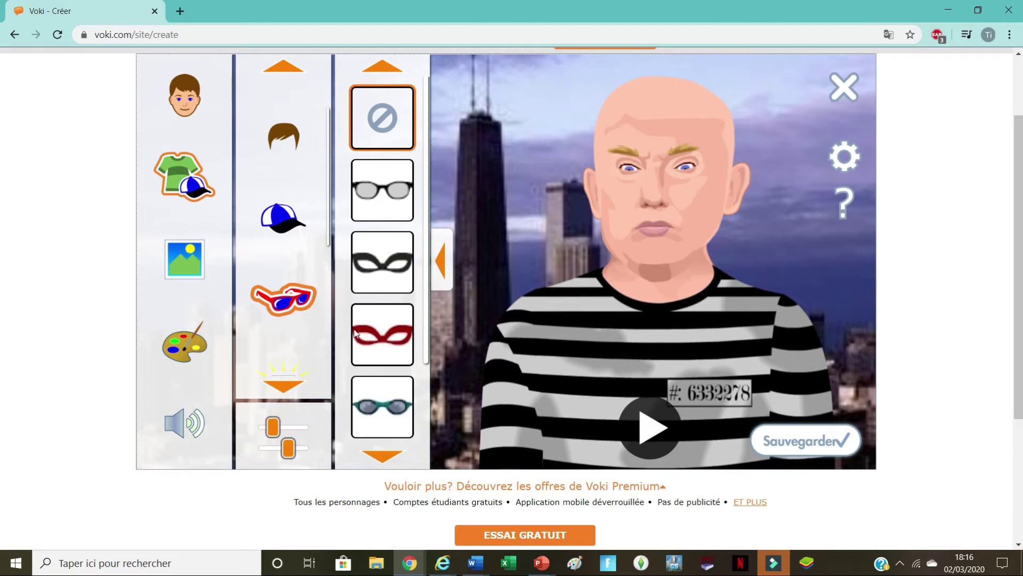
{"action": "left_click", "coordinate": [381, 192]}
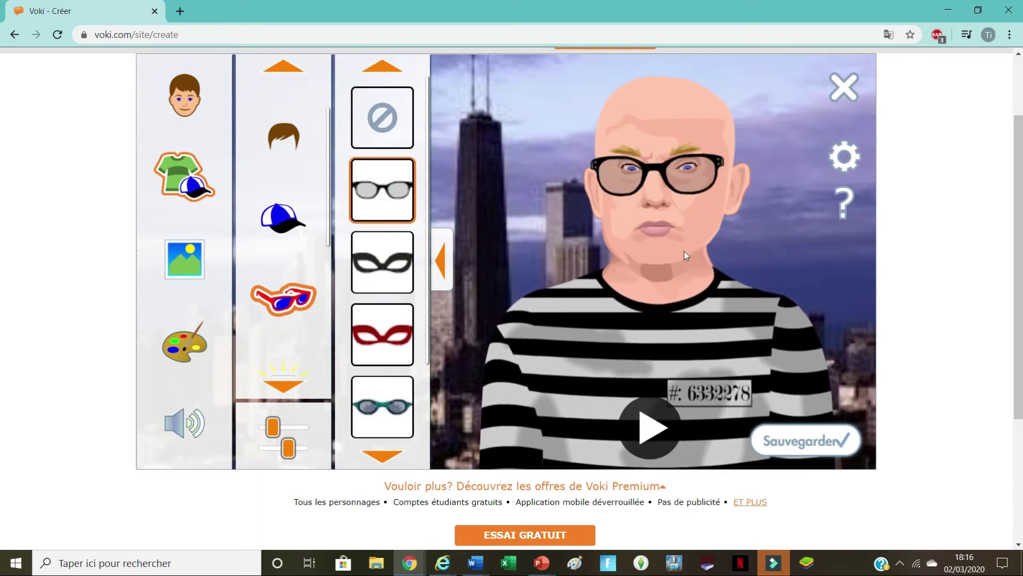
Enlarge the avatar's nose to the maximum in the body proportion adjustments.
{"action": "left_click", "coordinate": [281, 432]}
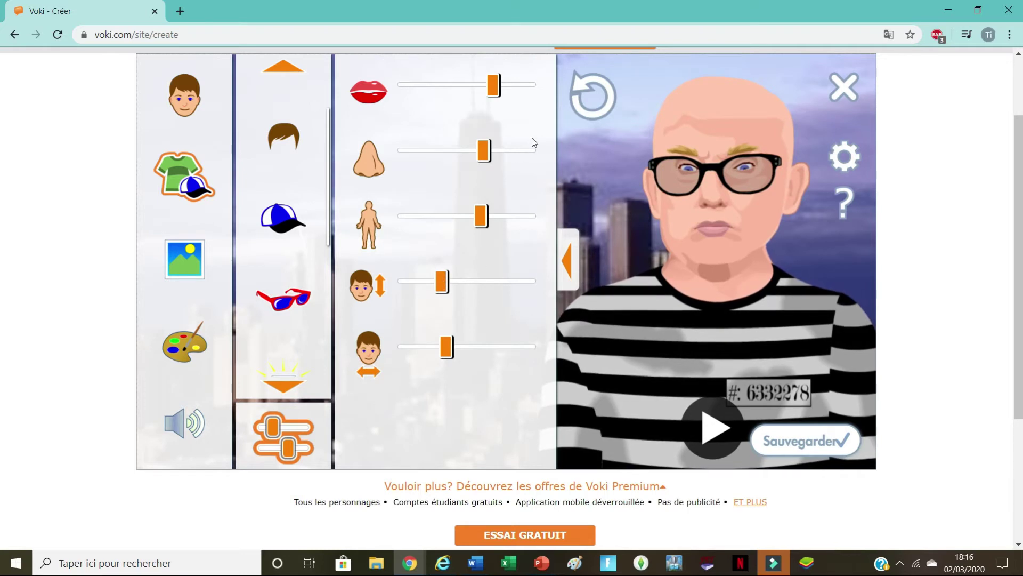
{"action": "left_click_drag", "start_coordinate": [495, 152], "coordinate": [593, 152]}
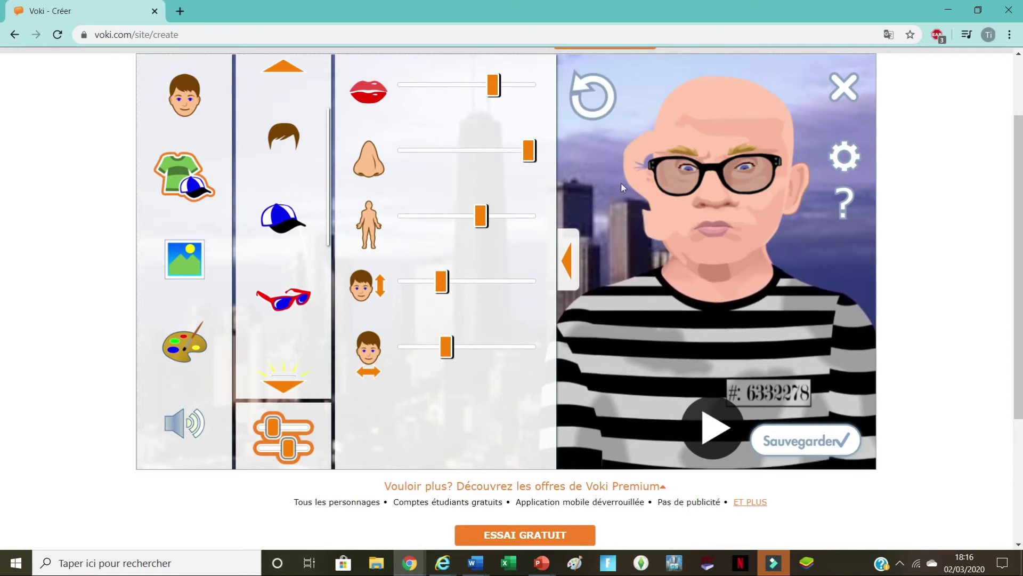
Reduce the avatar's nose to about medium size and enlarge the mouth to the maximum.
{"action": "left_click_drag", "start_coordinate": [531, 149], "coordinate": [367, 165]}
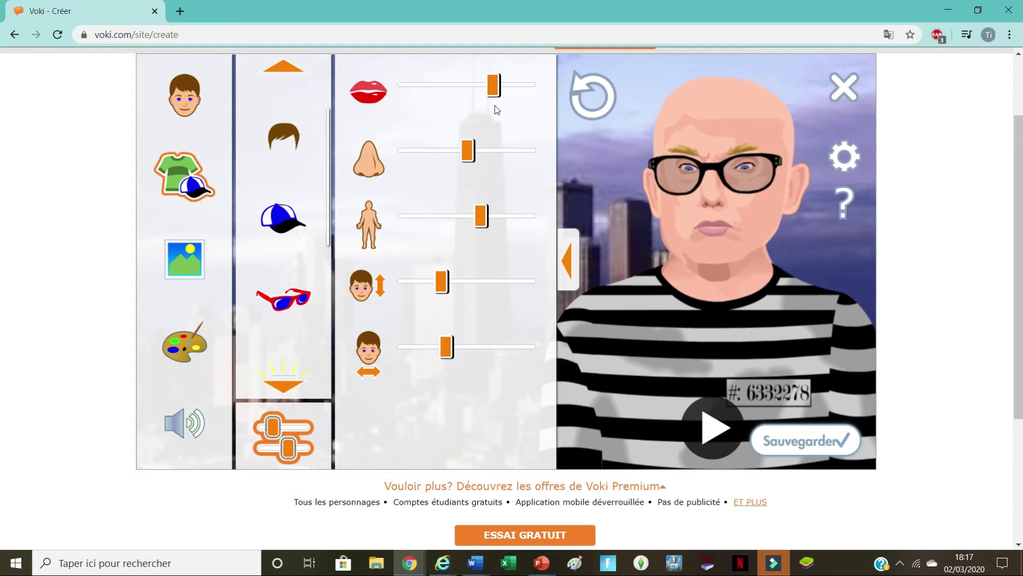
{"action": "left_click_drag", "start_coordinate": [493, 85], "coordinate": [529, 87]}
{"action": "left_click", "coordinate": [557, 89]}
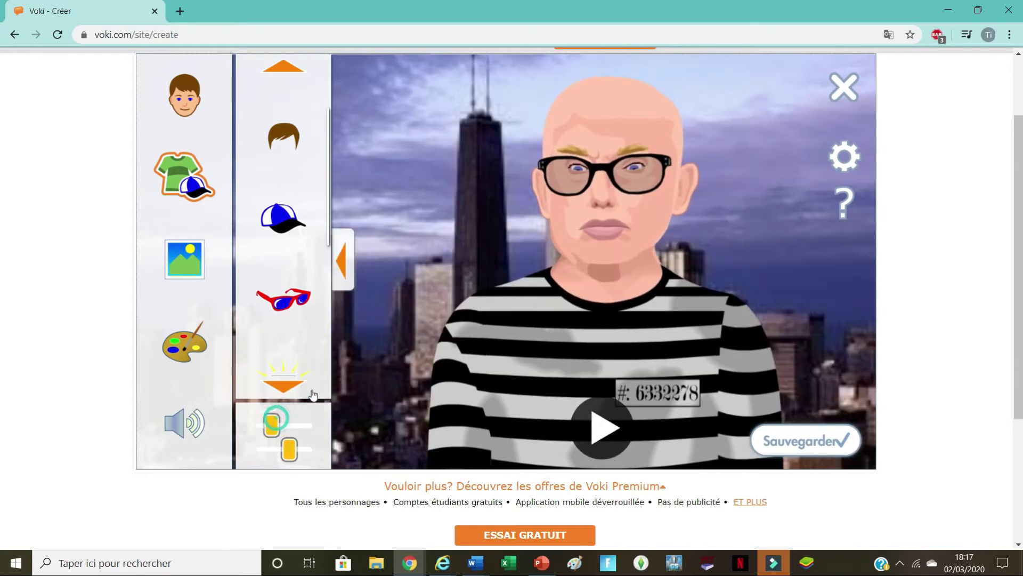
{"action": "left_click", "coordinate": [282, 433]}
{"action": "left_click_drag", "start_coordinate": [530, 85], "coordinate": [406, 85]}
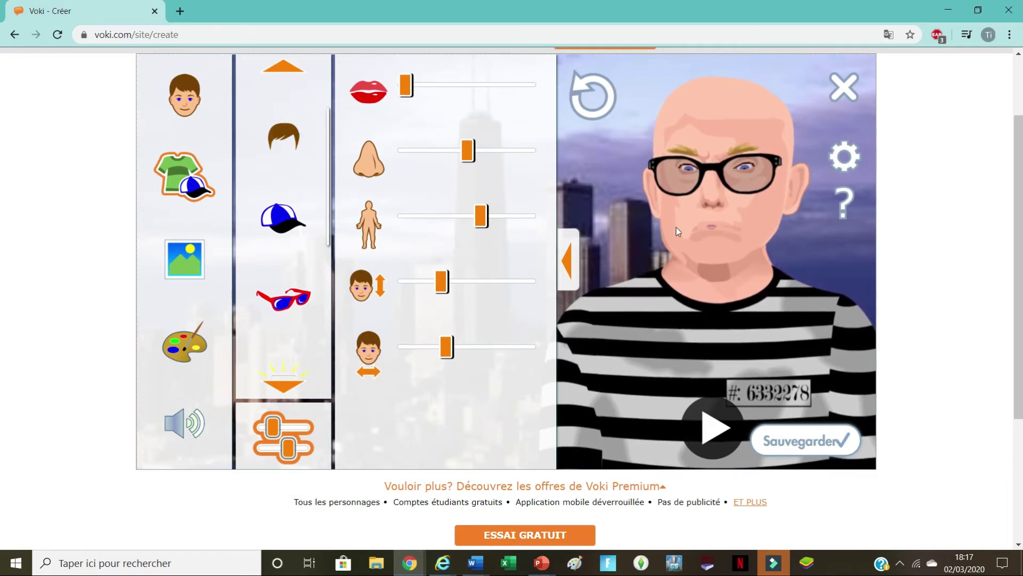
{"action": "left_click_drag", "start_coordinate": [409, 84], "coordinate": [530, 85]}
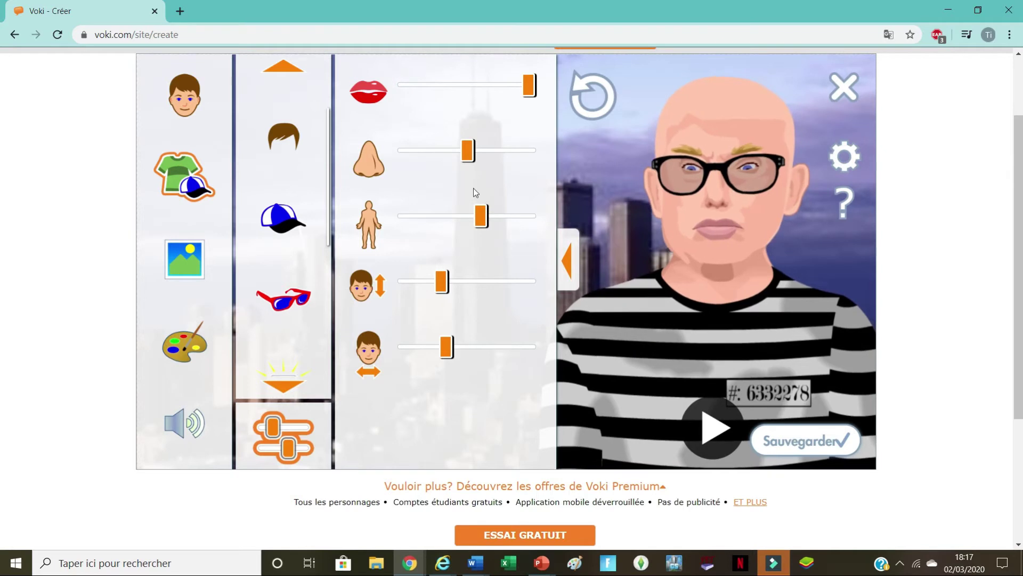
Shrink the avatar's head height and head width to the minimum and set the body width slightly above the middle.
{"action": "left_click_drag", "start_coordinate": [439, 282], "coordinate": [530, 282]}
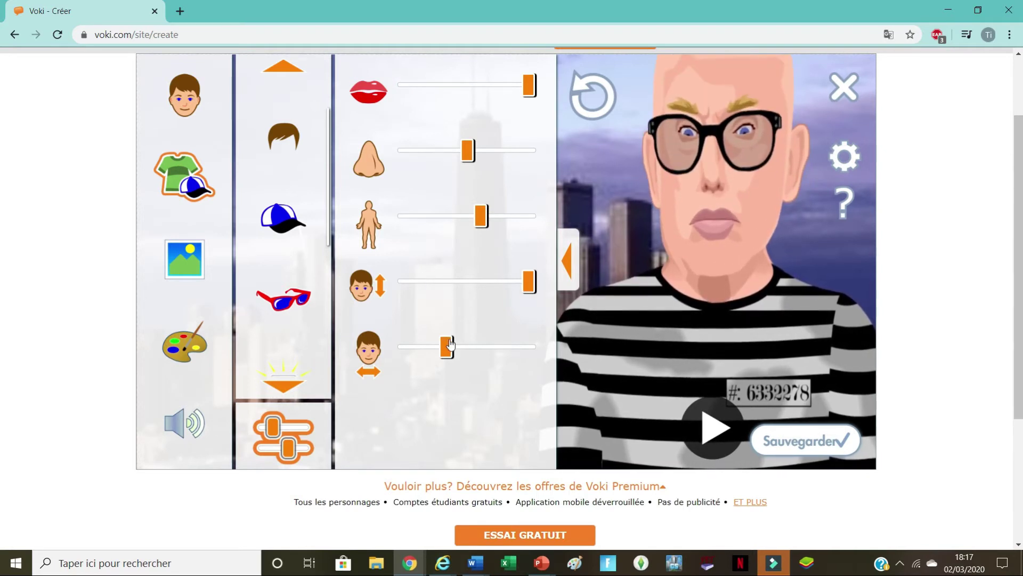
{"action": "left_click_drag", "start_coordinate": [446, 347], "coordinate": [530, 346]}
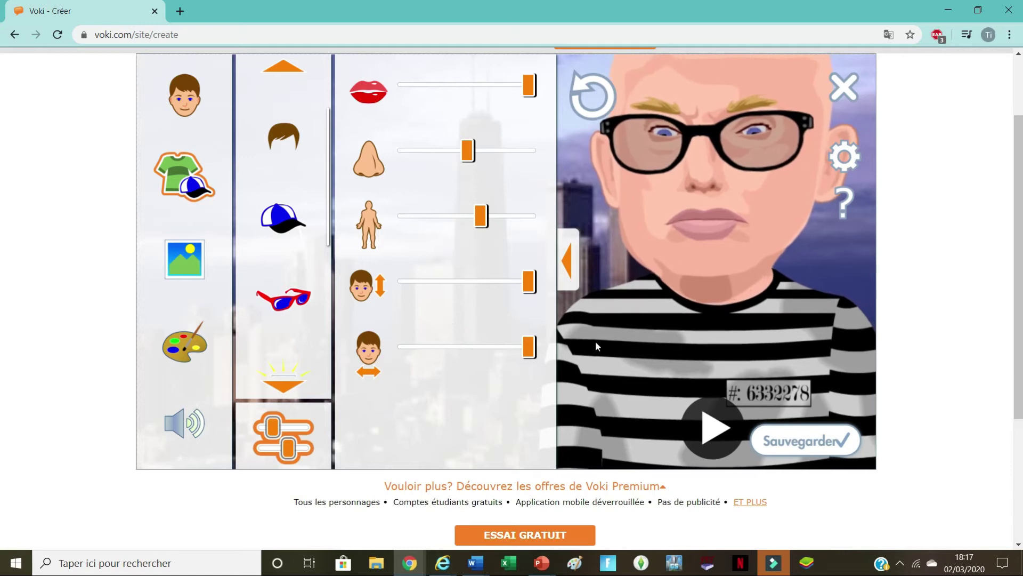
{"action": "left_click_drag", "start_coordinate": [528, 347], "coordinate": [402, 373]}
{"action": "left_click_drag", "start_coordinate": [529, 281], "coordinate": [397, 320]}
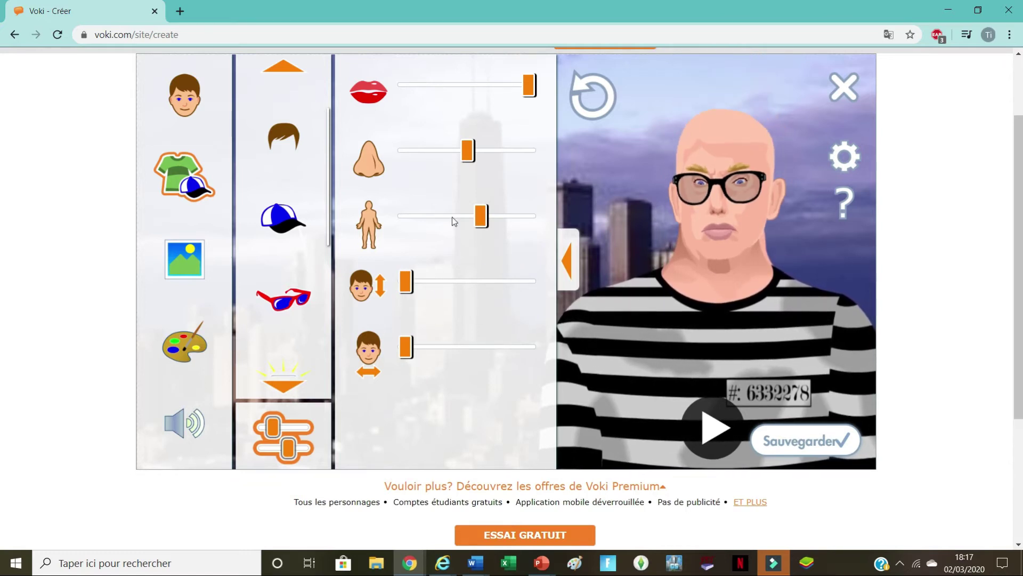
{"action": "left_click_drag", "start_coordinate": [481, 216], "coordinate": [286, 235]}
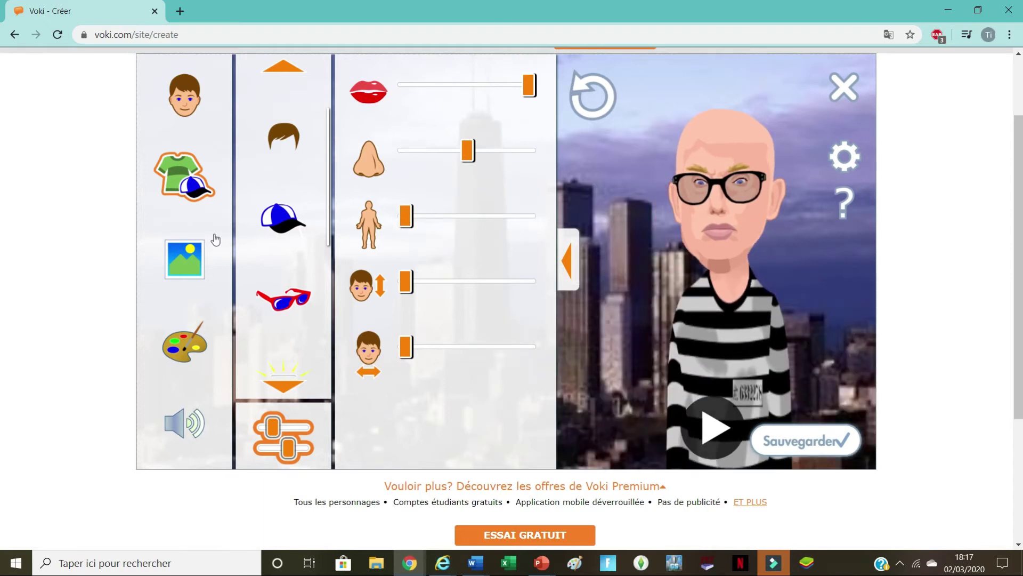
{"action": "left_click_drag", "start_coordinate": [215, 240], "coordinate": [331, 259]}
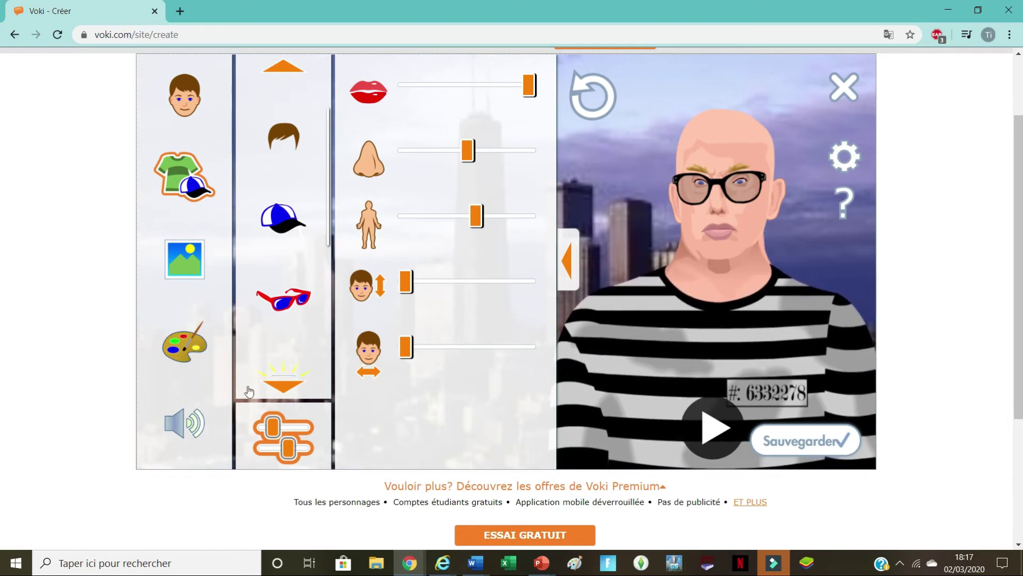
Try different necklaces from the jewelry accessories and put the choker with turquoise beads around the avatar's neck.
{"action": "left_click", "coordinate": [292, 308]}
{"action": "scroll", "coordinate": [283, 324], "scroll_direction": "down", "scroll_amount": 2}
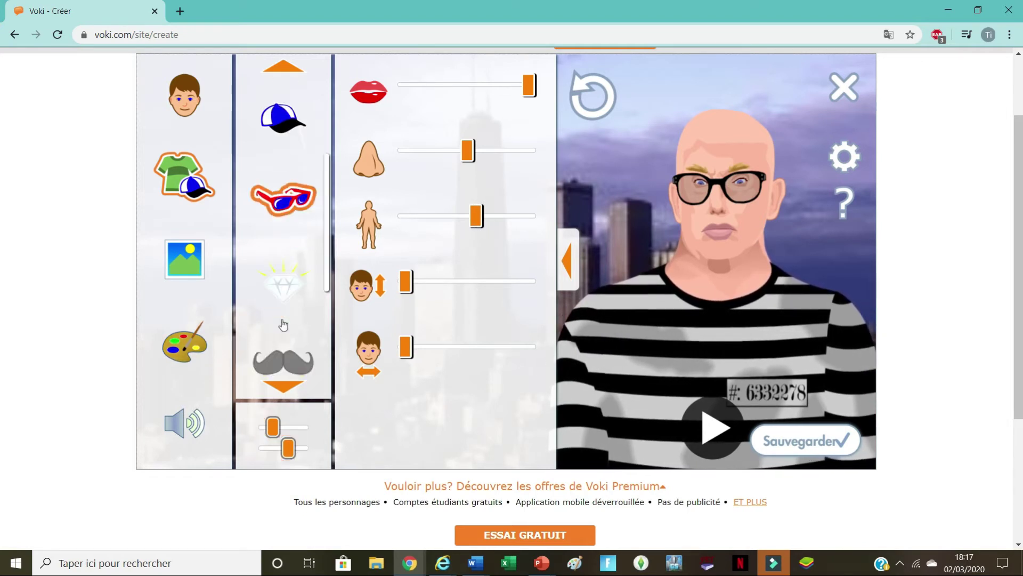
{"action": "left_click", "coordinate": [287, 295]}
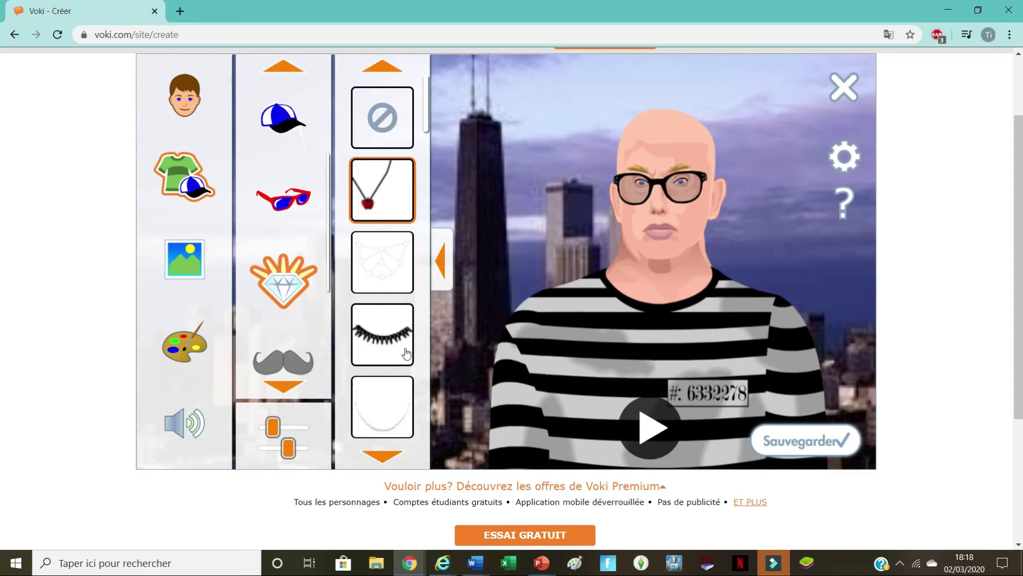
{"action": "scroll", "coordinate": [397, 336], "scroll_direction": "down", "scroll_amount": 2}
{"action": "left_click", "coordinate": [394, 337]}
{"action": "scroll", "coordinate": [401, 330], "scroll_direction": "down", "scroll_amount": 5}
{"action": "left_click", "coordinate": [404, 212]}
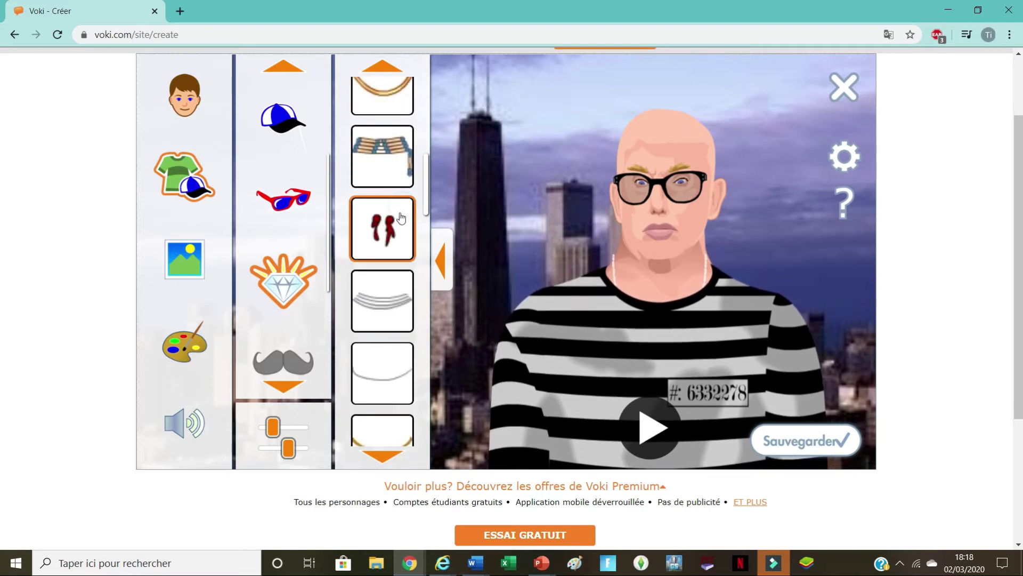
{"action": "scroll", "coordinate": [357, 327], "scroll_direction": "down", "scroll_amount": 2}
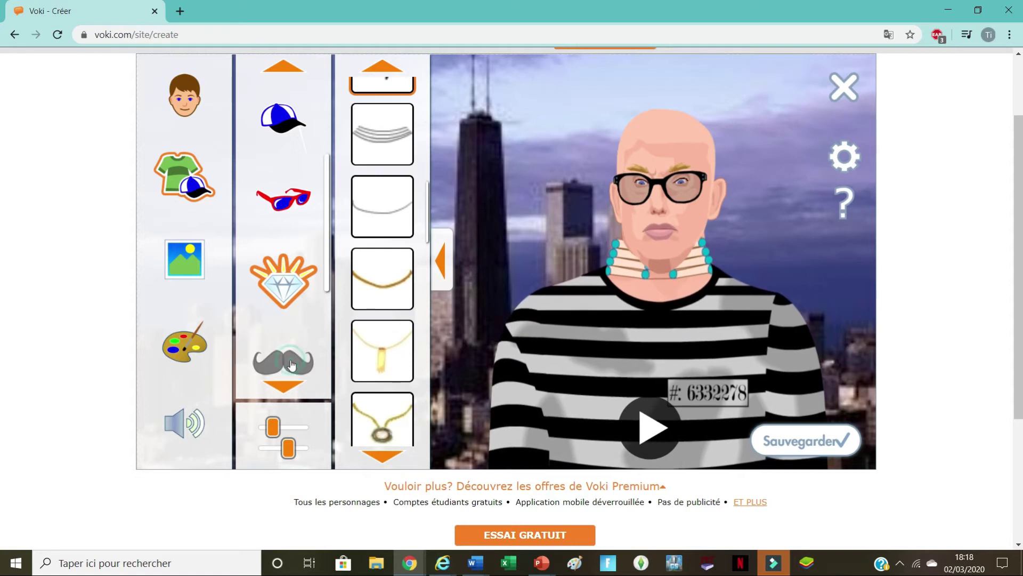
{"action": "scroll", "coordinate": [261, 312], "scroll_direction": "down", "scroll_amount": 3}
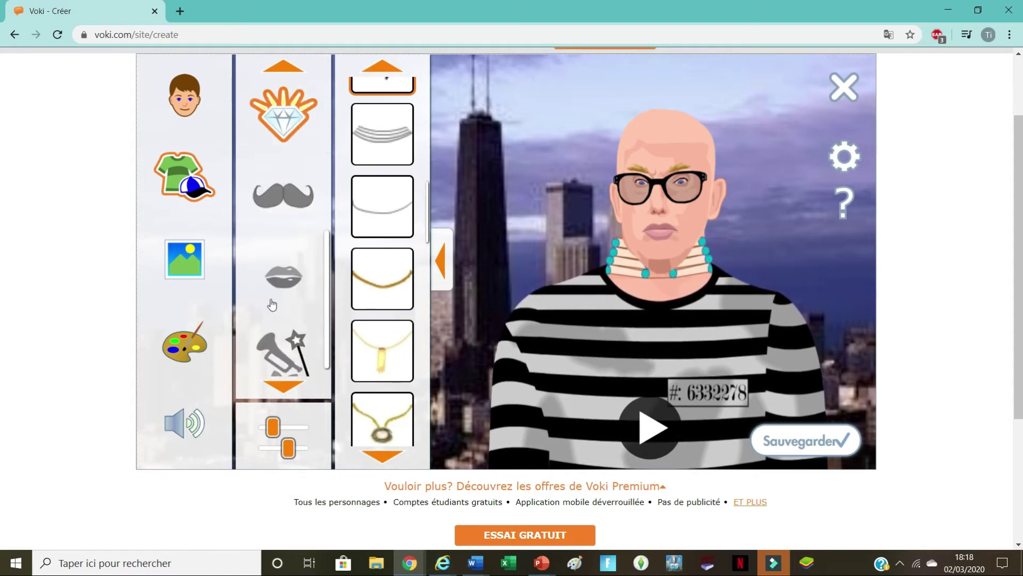
{"action": "scroll", "coordinate": [470, 341], "scroll_direction": "down", "scroll_amount": 4}
{"action": "scroll", "coordinate": [470, 341], "scroll_direction": "up", "scroll_amount": 1}
{"action": "scroll", "coordinate": [470, 341], "scroll_direction": "up", "scroll_amount": 5}
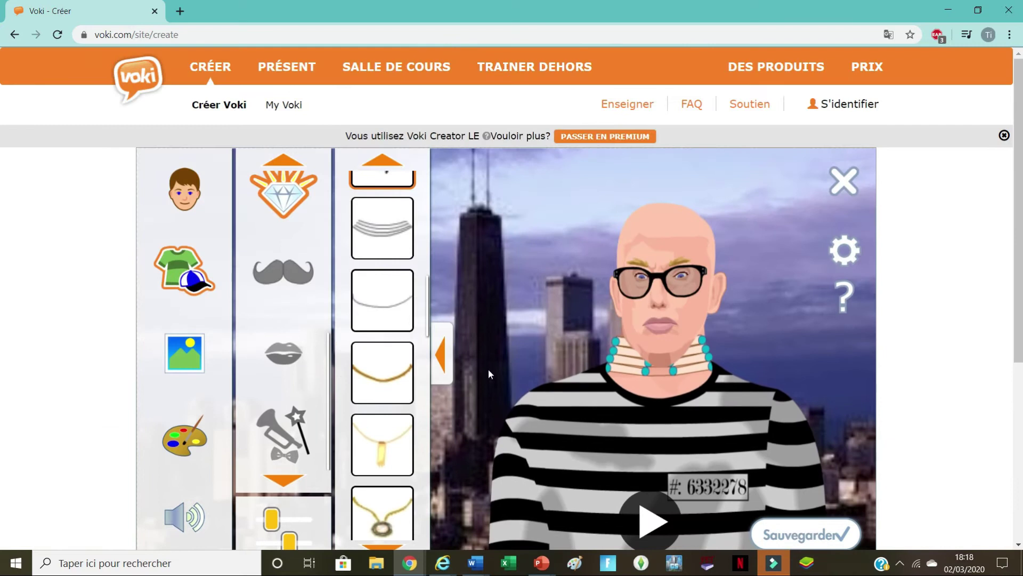
Colour the avatar's lips bright blue.
{"action": "left_click", "coordinate": [183, 434]}
{"action": "scroll", "coordinate": [351, 257], "scroll_direction": "down", "scroll_amount": 2}
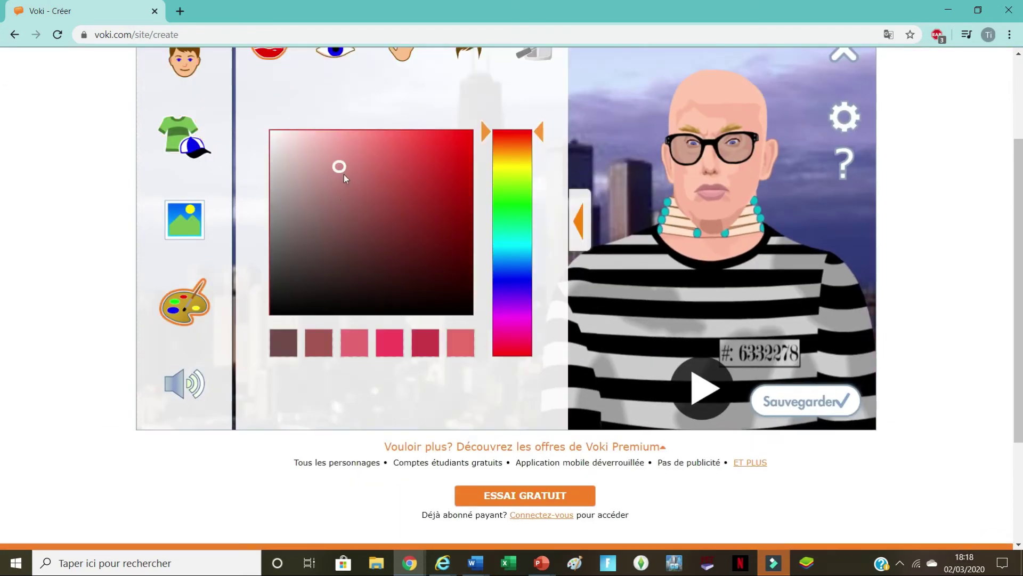
{"action": "mouse_move", "coordinate": [382, 212]}
{"action": "left_mouse_down"}
{"action": "mouse_move", "coordinate": [465, 319]}
{"action": "mouse_move", "coordinate": [484, 226]}
{"action": "mouse_move", "coordinate": [486, 112]}
{"action": "left_mouse_up"}
{"action": "left_click_drag", "start_coordinate": [526, 191], "coordinate": [521, 276]}
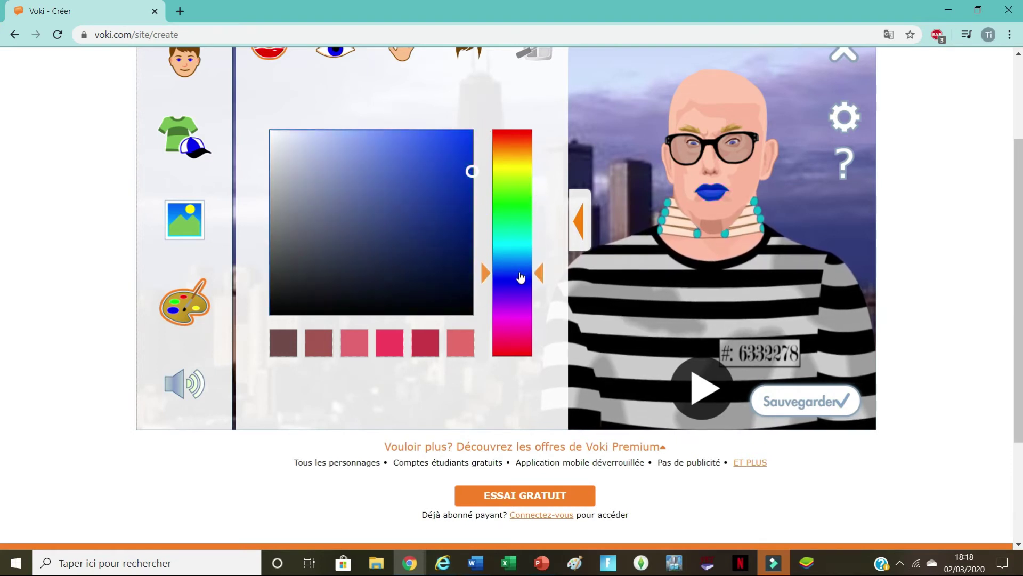
Colour the avatar's eyes with the reddish-brown preset shade and close the colour settings.
{"action": "scroll", "coordinate": [327, 165], "scroll_direction": "up", "scroll_amount": 3}
{"action": "left_click", "coordinate": [335, 186]}
{"action": "left_click", "coordinate": [361, 290]}
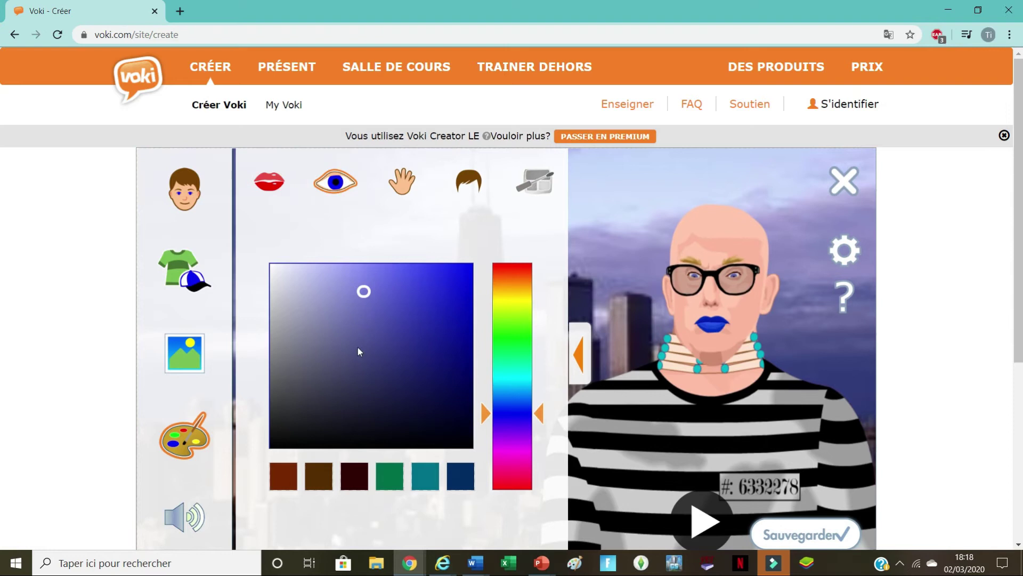
{"action": "left_click", "coordinate": [283, 475]}
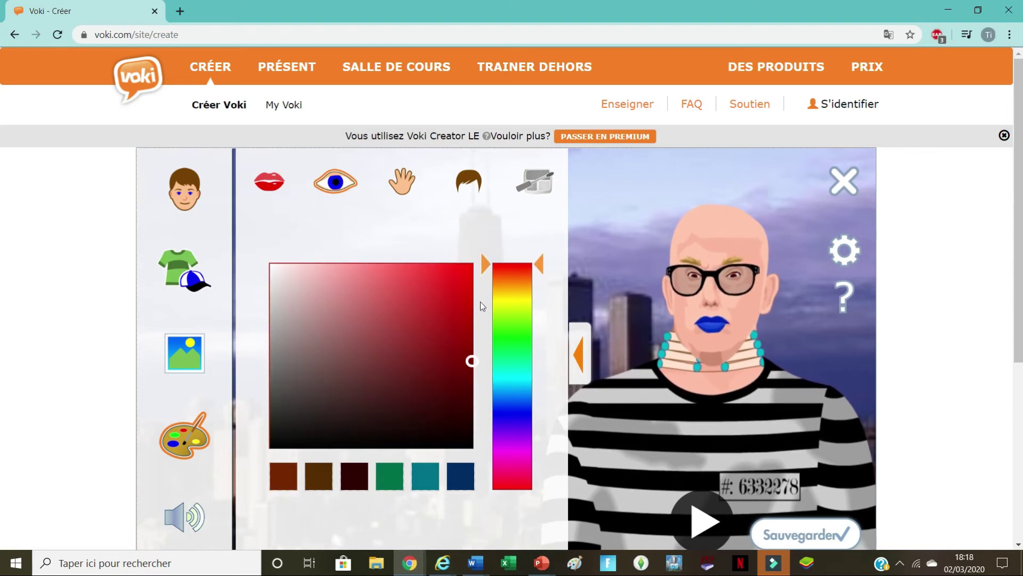
{"action": "left_click", "coordinate": [580, 355]}
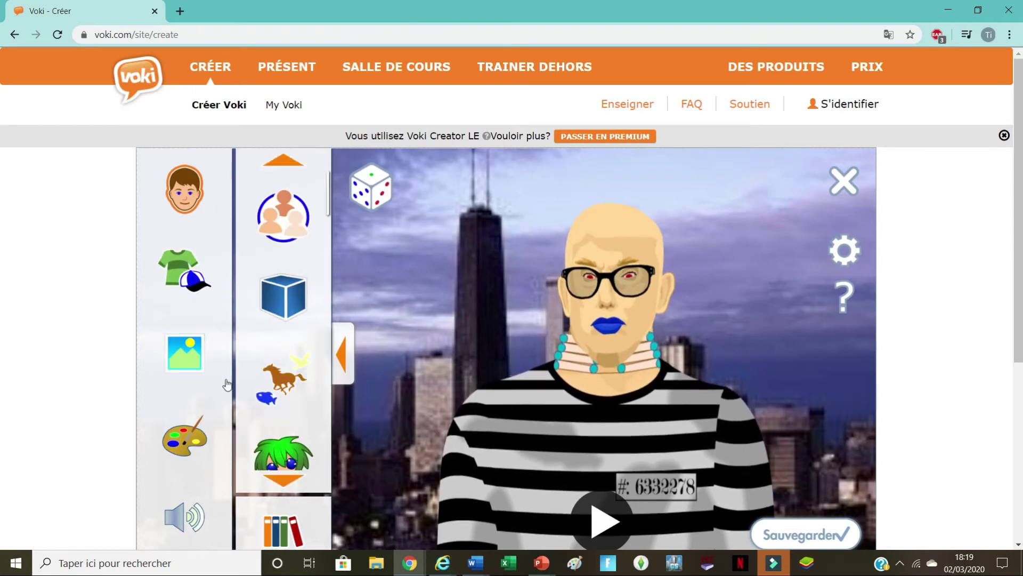
Give the bald avatar the swept blond hairstyle.
{"action": "left_click", "coordinate": [195, 280]}
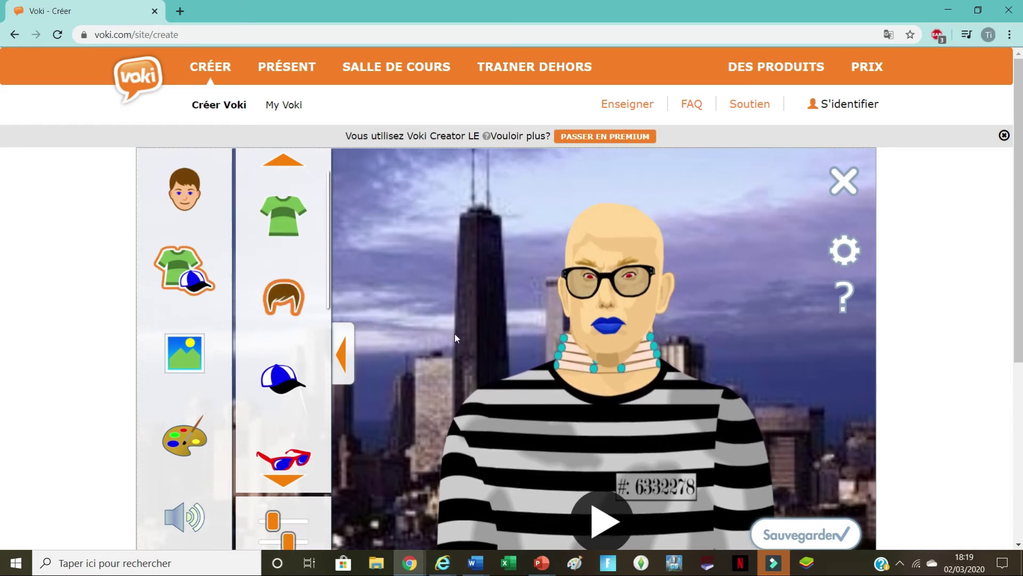
{"action": "left_click", "coordinate": [283, 216]}
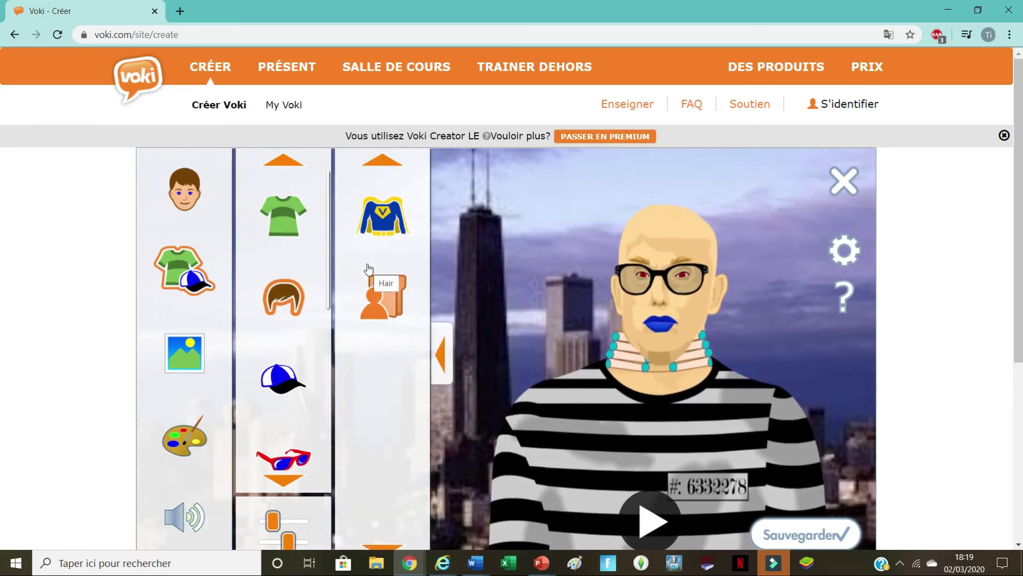
{"action": "scroll", "coordinate": [365, 267], "scroll_direction": "down", "scroll_amount": 3}
{"action": "scroll", "coordinate": [367, 264], "scroll_direction": "up", "scroll_amount": 3}
{"action": "left_click", "coordinate": [382, 216]}
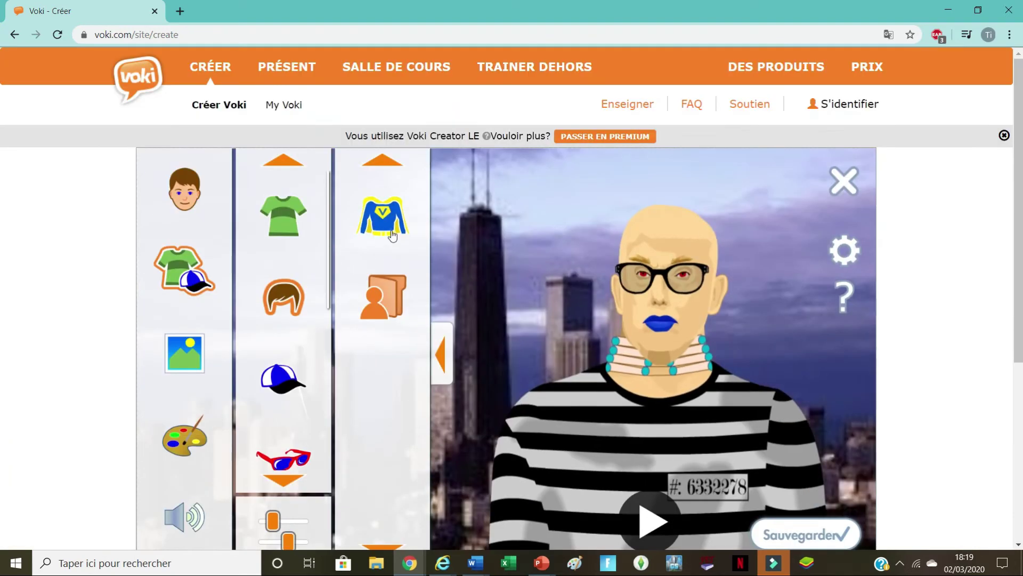
{"action": "left_click", "coordinate": [487, 299]}
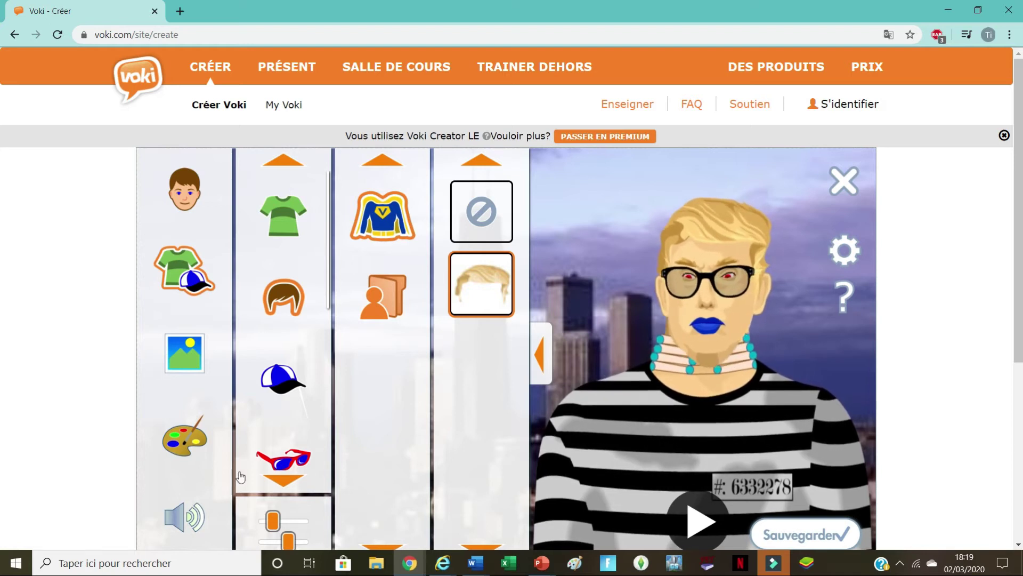
Choose the Louis (européen) voice and enter the text-to-speech message "Bonjour je m'appelle Donald Trump".
{"action": "left_click", "coordinate": [192, 515]}
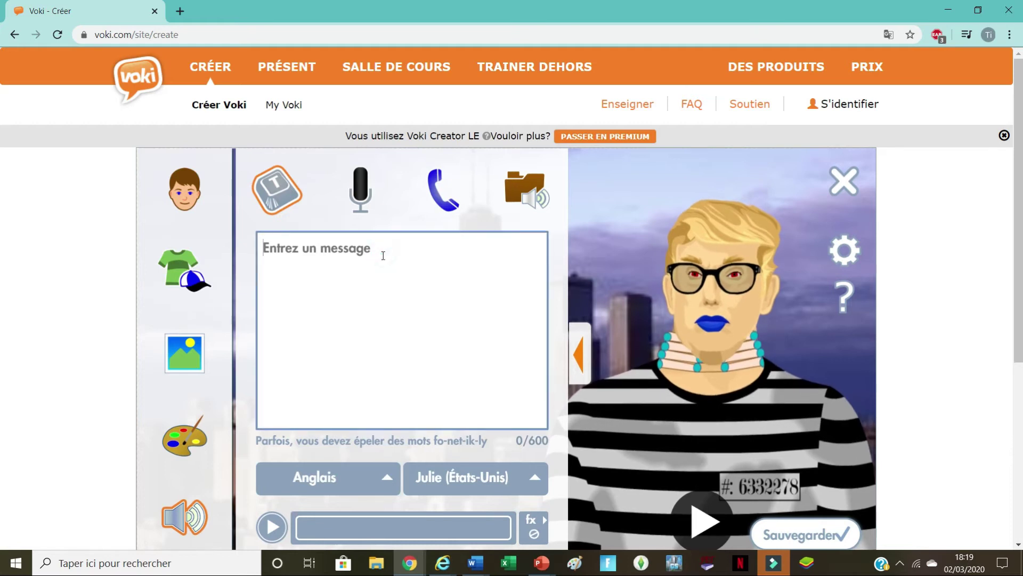
{"action": "left_click", "coordinate": [372, 491]}
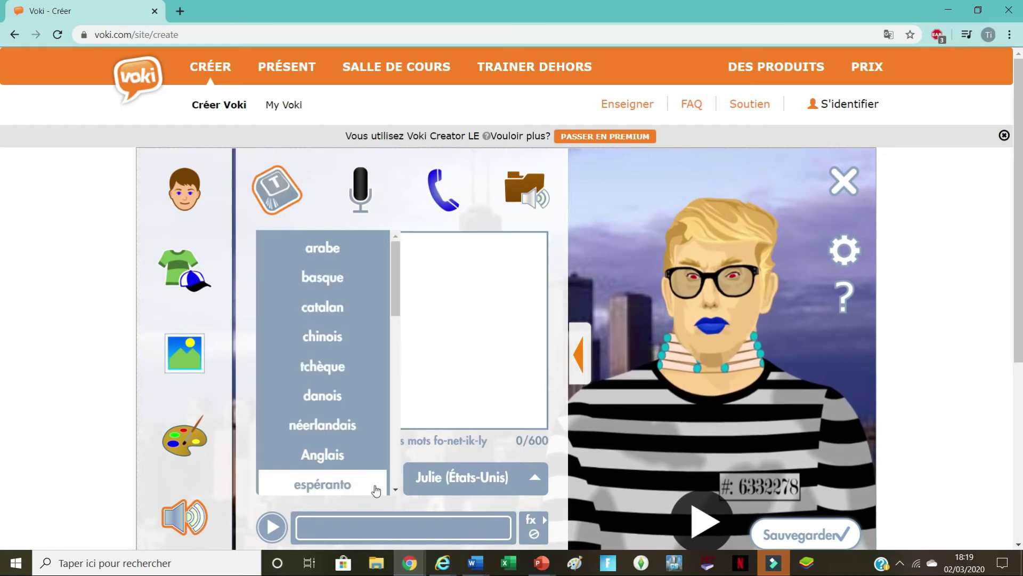
{"action": "left_click", "coordinate": [453, 480]}
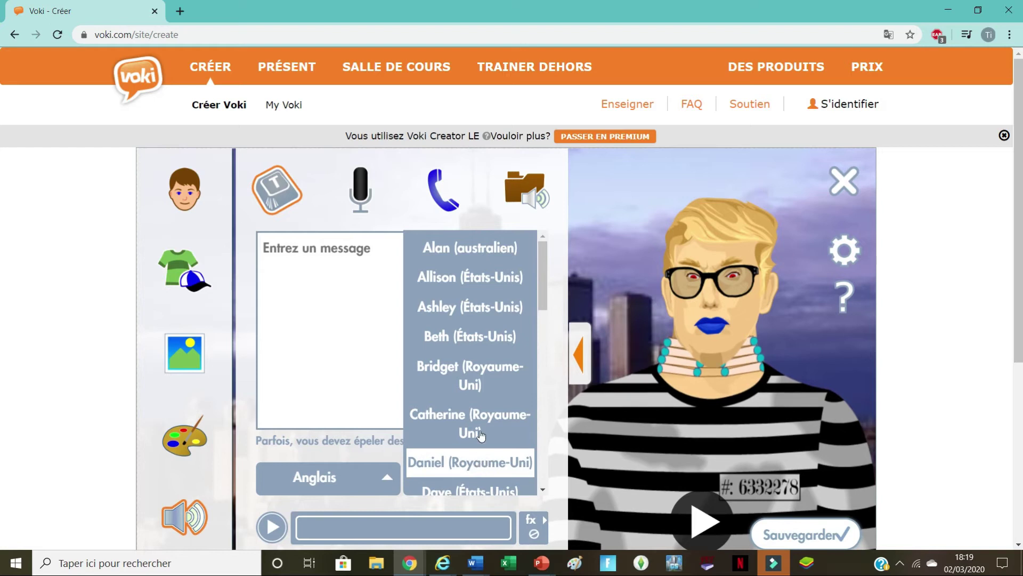
{"action": "left_click", "coordinate": [335, 252]}
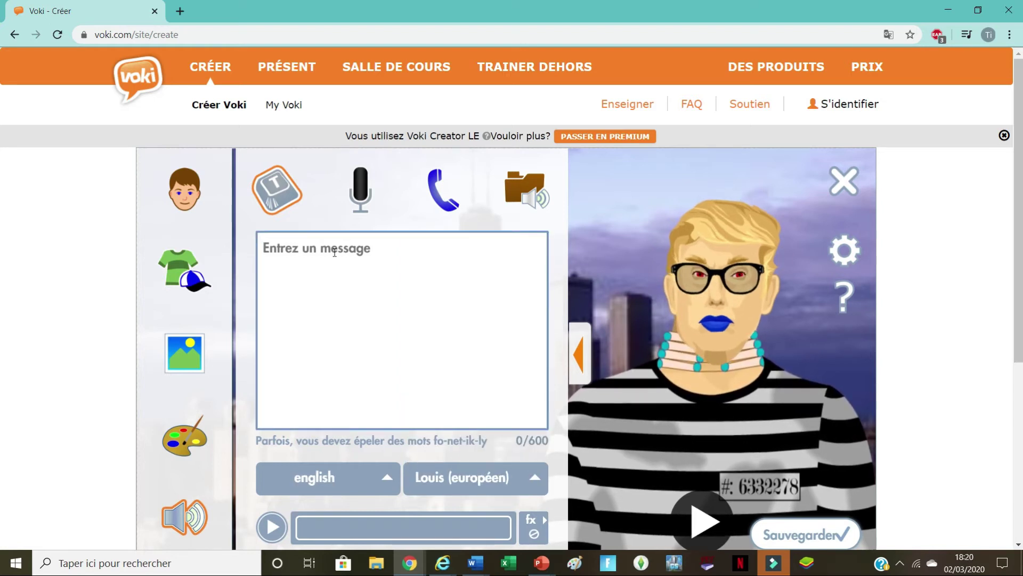
{"action": "type", "text": "Bonjour je m'appelle Donald Trump"}
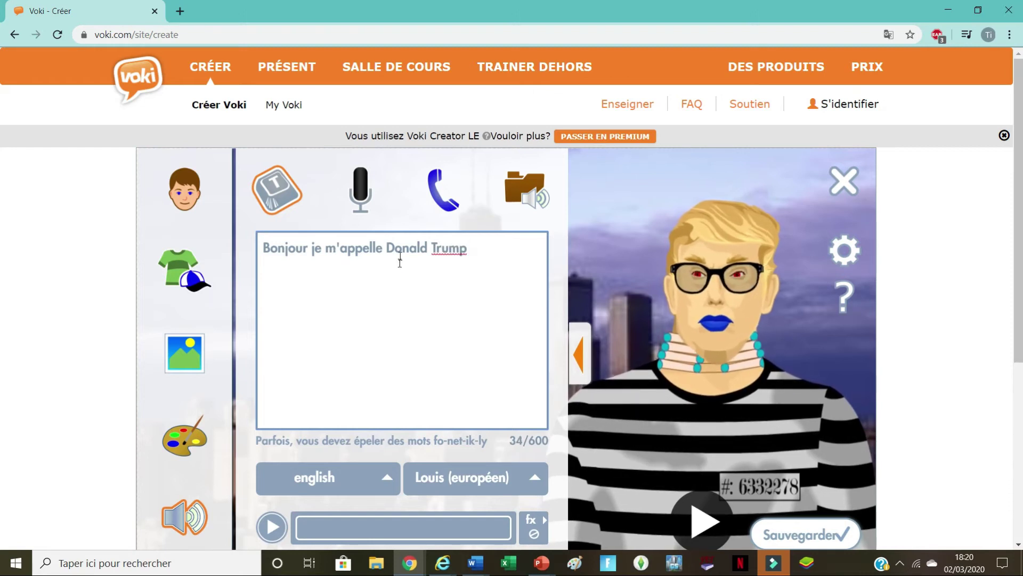
Play the avatar's spoken message and raise the sound volume to 52.
{"action": "scroll", "coordinate": [399, 260], "scroll_direction": "down", "scroll_amount": 3}
{"action": "left_click", "coordinate": [272, 327]}
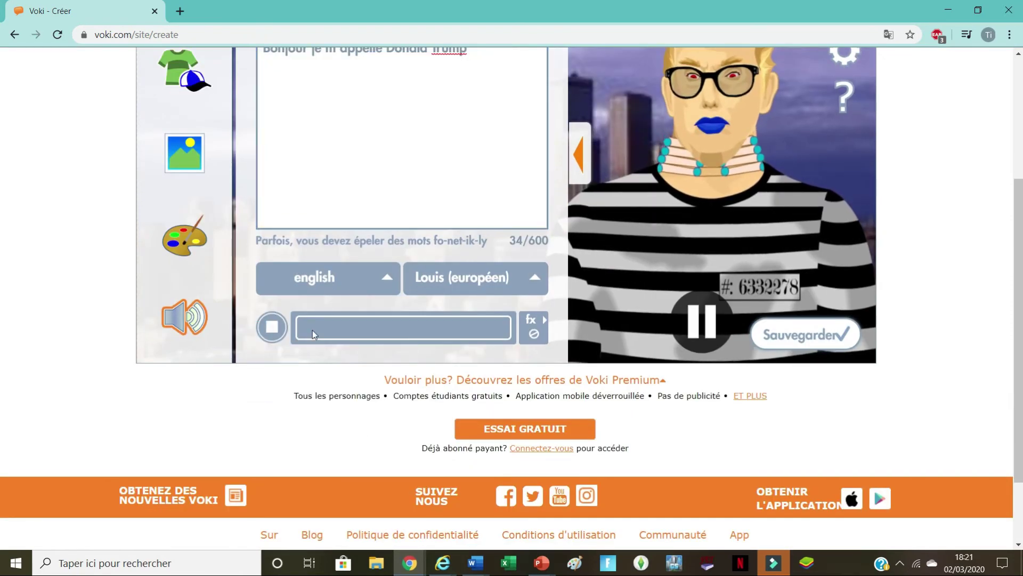
{"action": "key", "text": "XF86AudioRaiseVolume"}
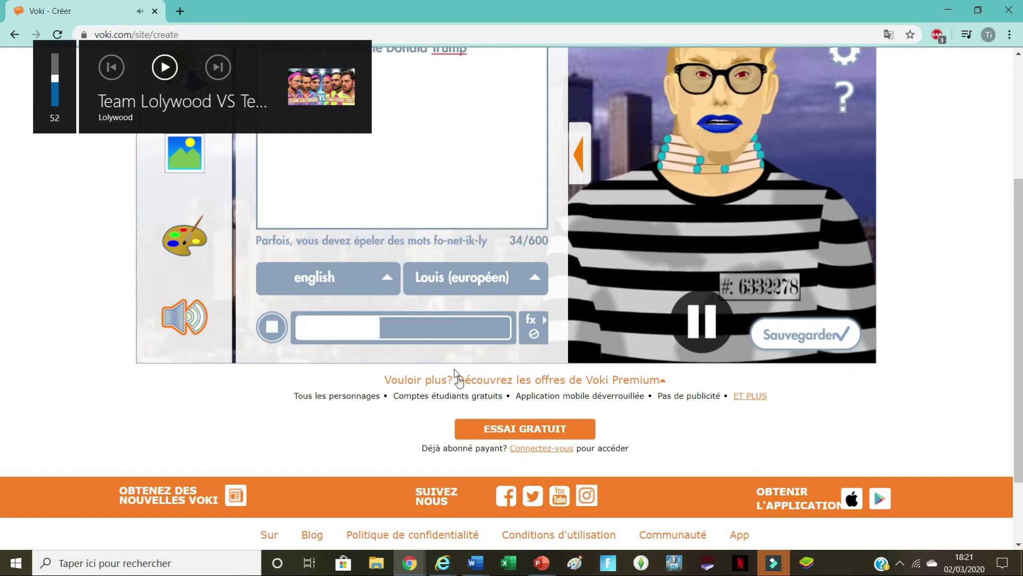
{"action": "scroll", "coordinate": [457, 377], "scroll_direction": "up", "scroll_amount": 1}
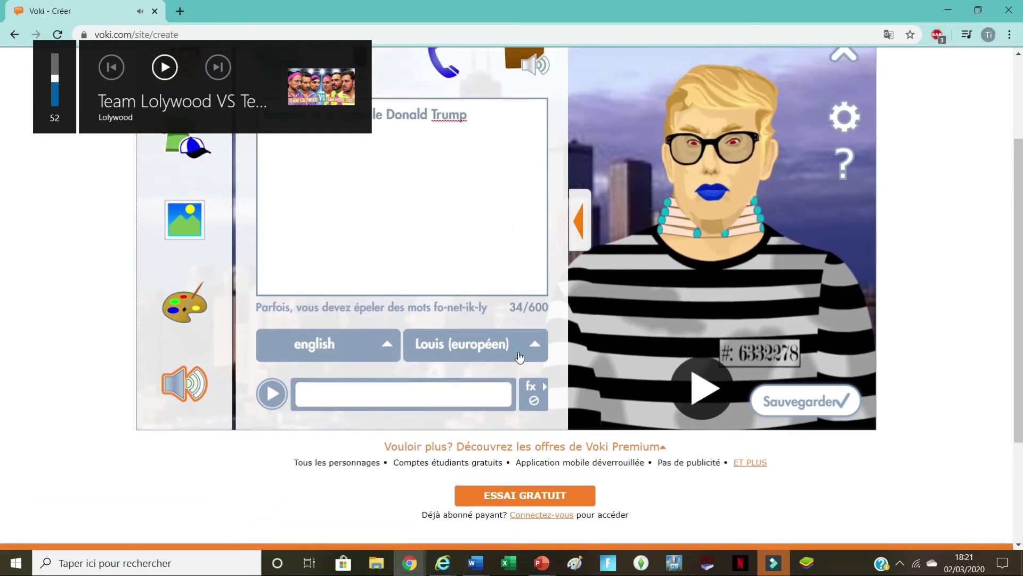
Extend the message from "Je suis blond, j'ai les yeux rouges" through glasses, nose, anger and collar to "Et je suis un prisonnier." and play it.
{"action": "scroll", "coordinate": [519, 356], "scroll_direction": "down", "scroll_amount": 1}
{"action": "left_click", "coordinate": [515, 87]}
{"action": "key", "text": "BackSpace"}
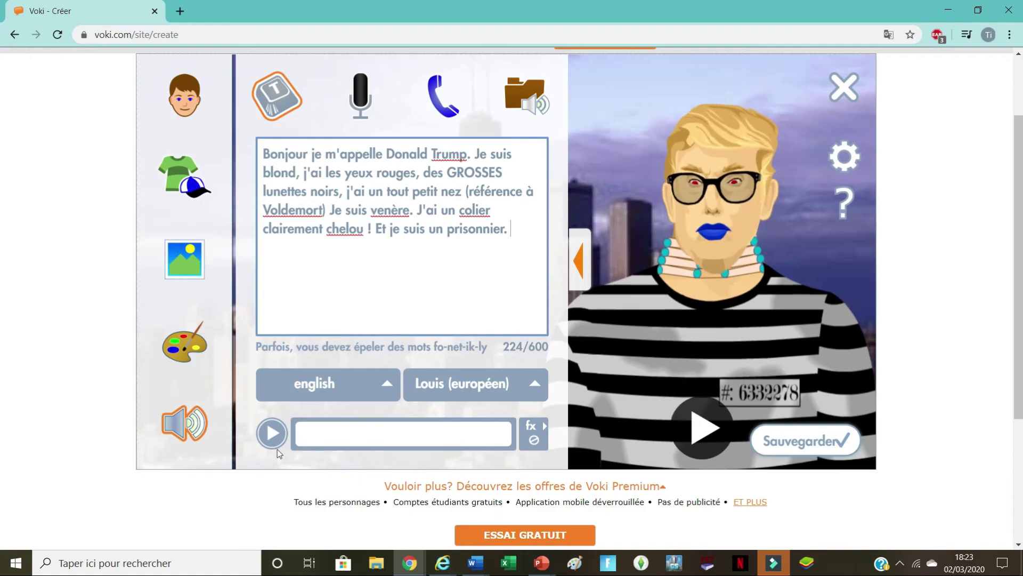
{"action": "left_click", "coordinate": [273, 433]}
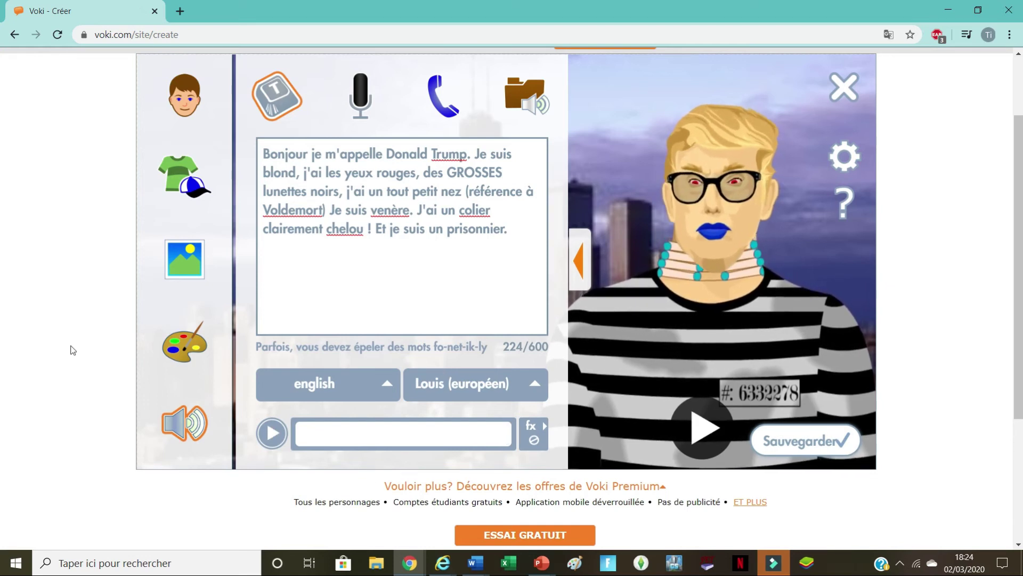
{"action": "left_click", "coordinate": [272, 434]}
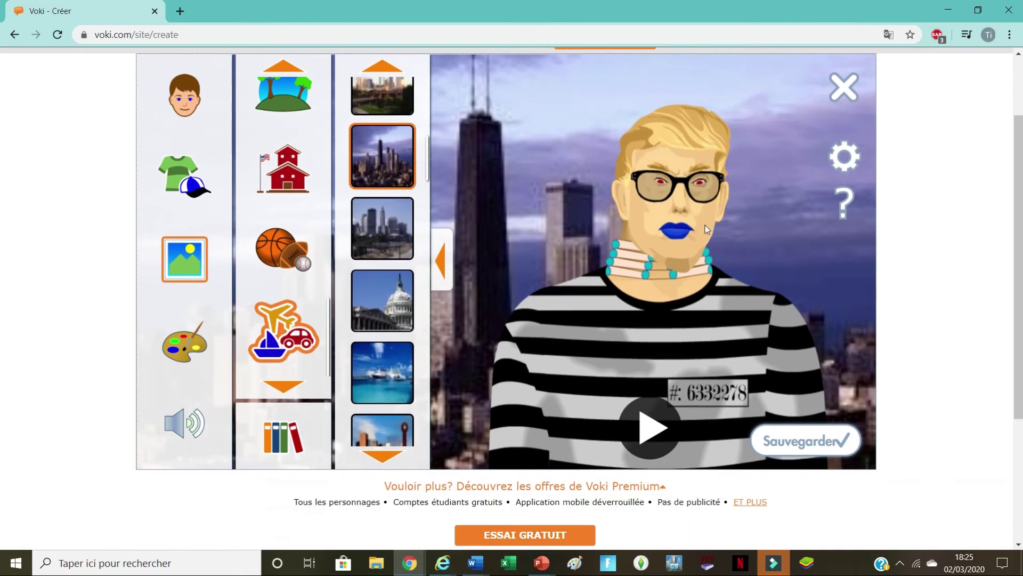
Look through the anime and beach character collections for a replacement avatar.
{"action": "left_click", "coordinate": [198, 107]}
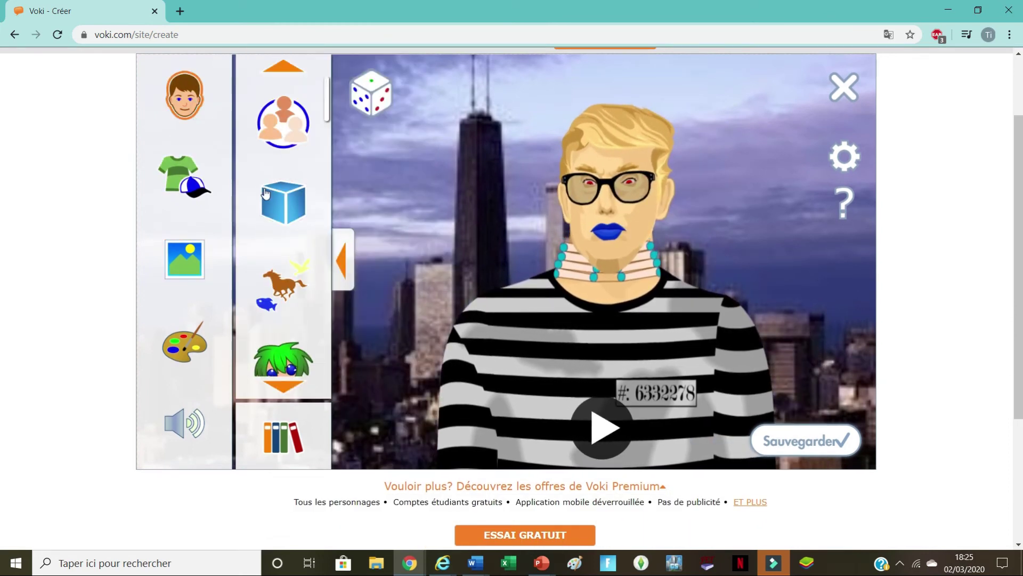
{"action": "scroll", "coordinate": [294, 160], "scroll_direction": "down", "scroll_amount": 1}
{"action": "left_click", "coordinate": [281, 286]}
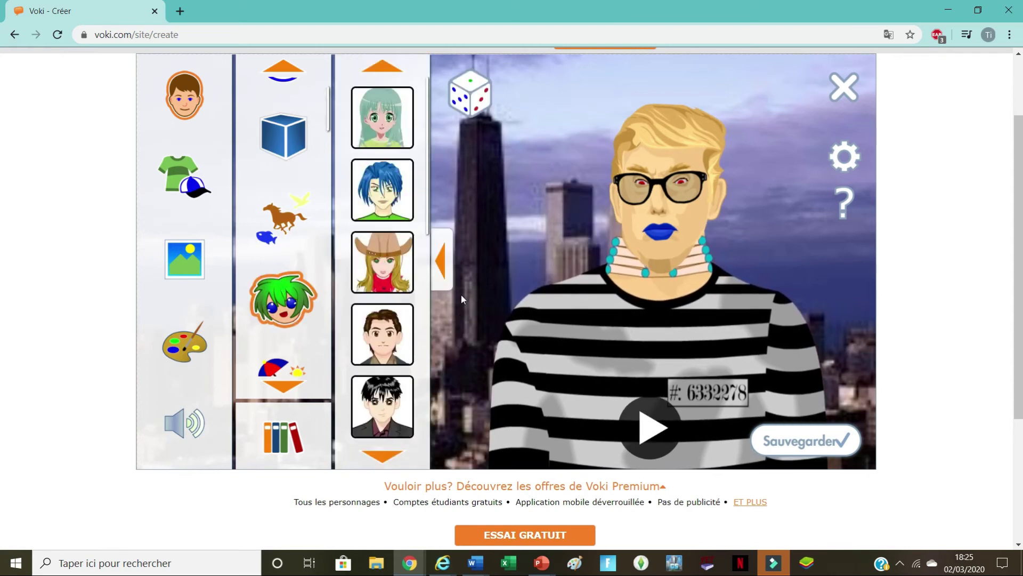
{"action": "scroll", "coordinate": [399, 334], "scroll_direction": "down", "scroll_amount": 5}
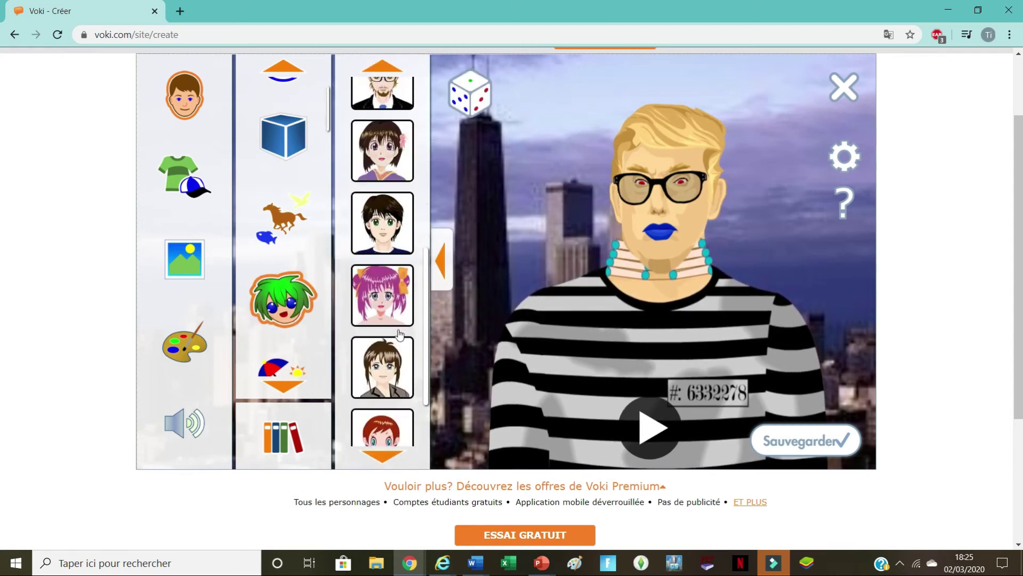
{"action": "scroll", "coordinate": [278, 299], "scroll_direction": "down", "scroll_amount": 1}
{"action": "left_click", "coordinate": [274, 309]}
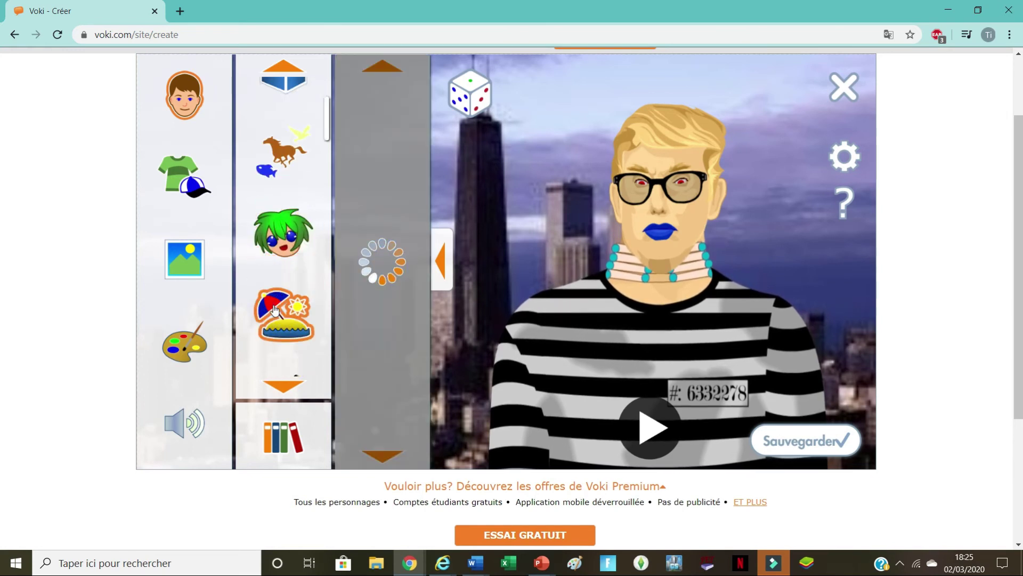
{"action": "scroll", "coordinate": [274, 309], "scroll_direction": "down", "scroll_amount": 1}
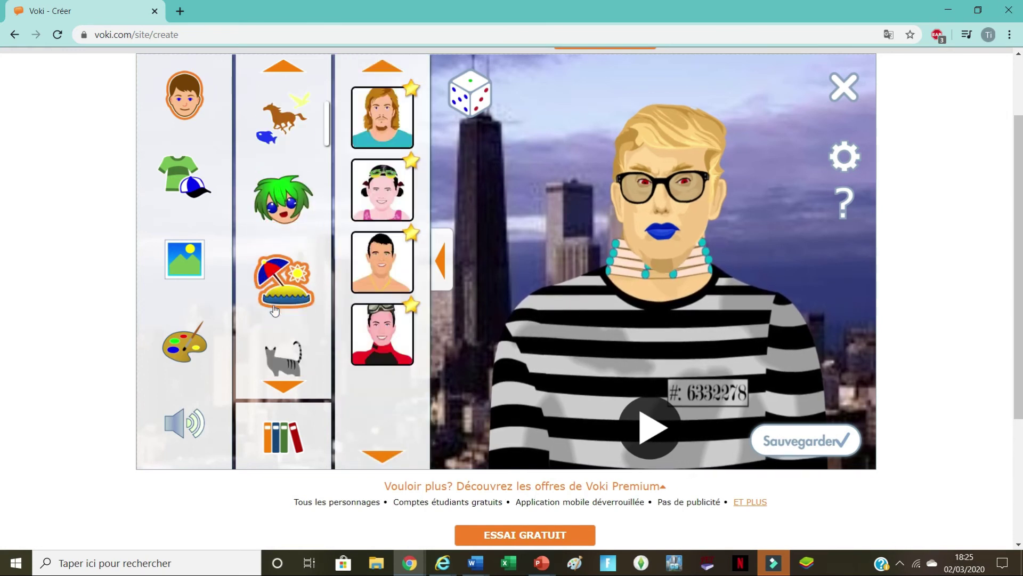
{"action": "scroll", "coordinate": [275, 309], "scroll_direction": "down", "scroll_amount": 1}
Replace the avatar with the Siamese cat from the cat characters.
{"action": "left_click", "coordinate": [273, 299]}
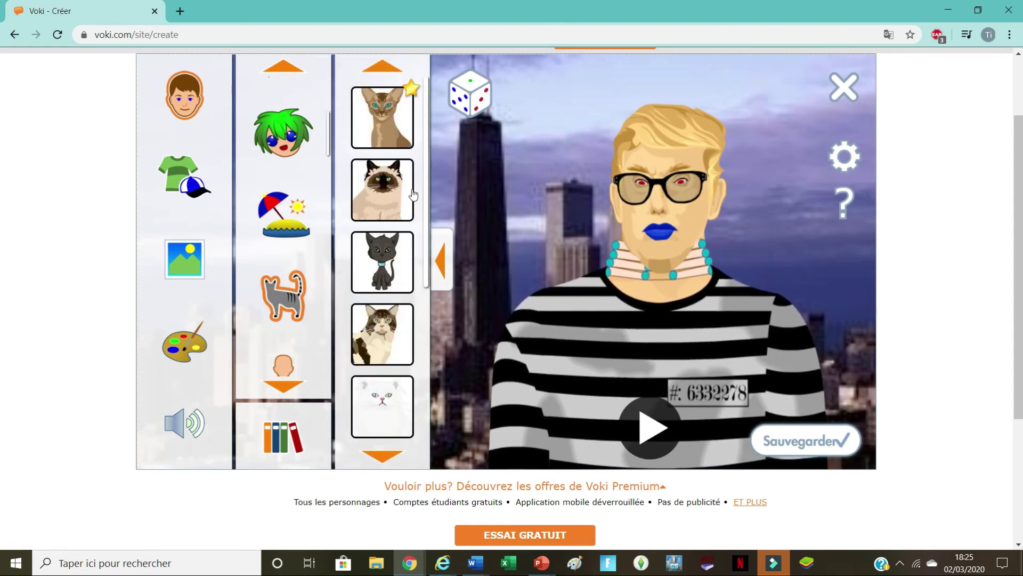
{"action": "scroll", "coordinate": [378, 267], "scroll_direction": "down", "scroll_amount": 3}
{"action": "scroll", "coordinate": [376, 271], "scroll_direction": "down", "scroll_amount": 5}
{"action": "left_click", "coordinate": [379, 297]}
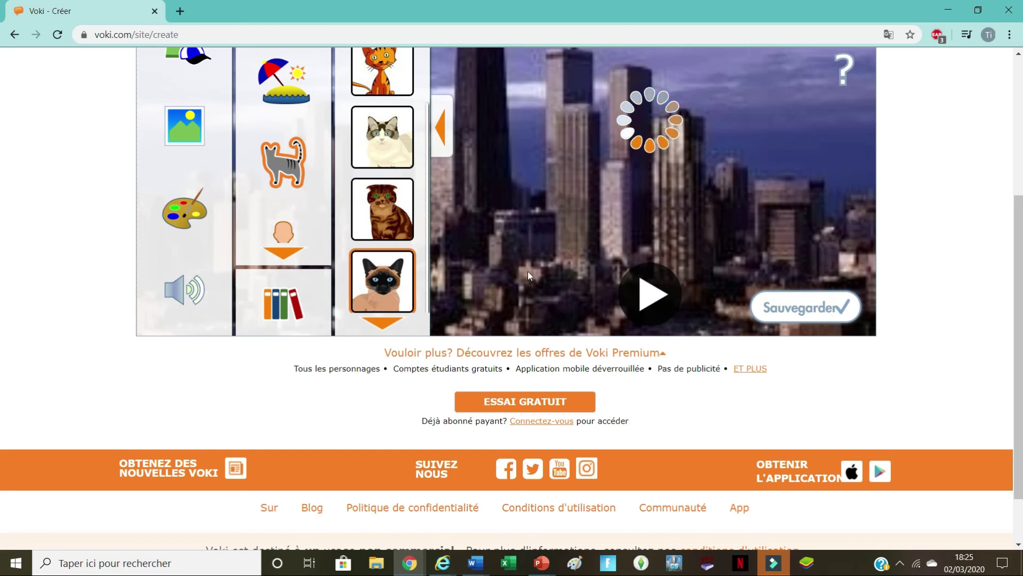
{"action": "scroll", "coordinate": [377, 308], "scroll_direction": "up", "scroll_amount": 1}
{"action": "scroll", "coordinate": [760, 245], "scroll_direction": "up", "scroll_amount": 3}
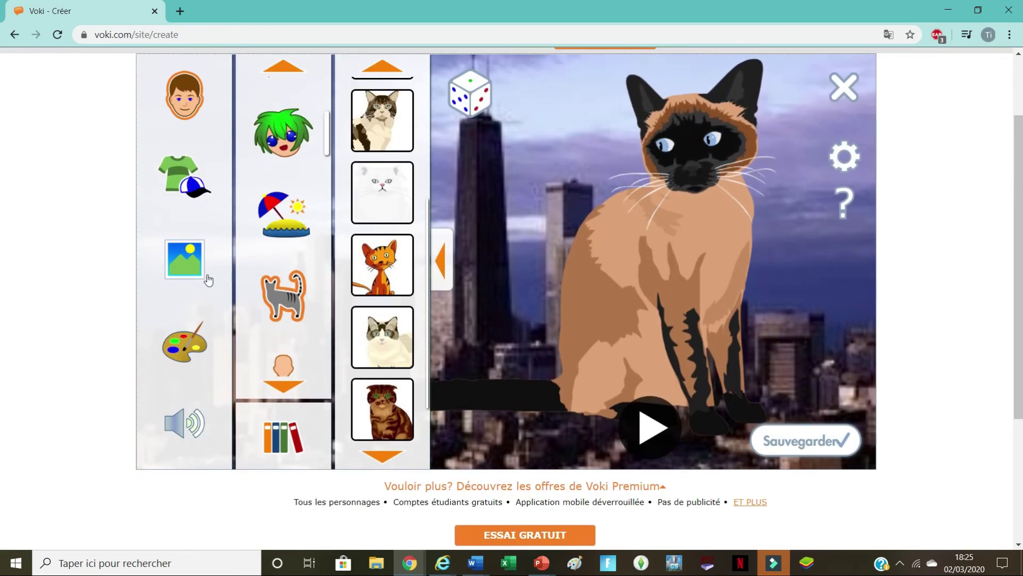
Examine which accessory categories and mouth options are offered for the cat.
{"action": "left_click", "coordinate": [206, 183]}
{"action": "scroll", "coordinate": [277, 267], "scroll_direction": "down", "scroll_amount": 6}
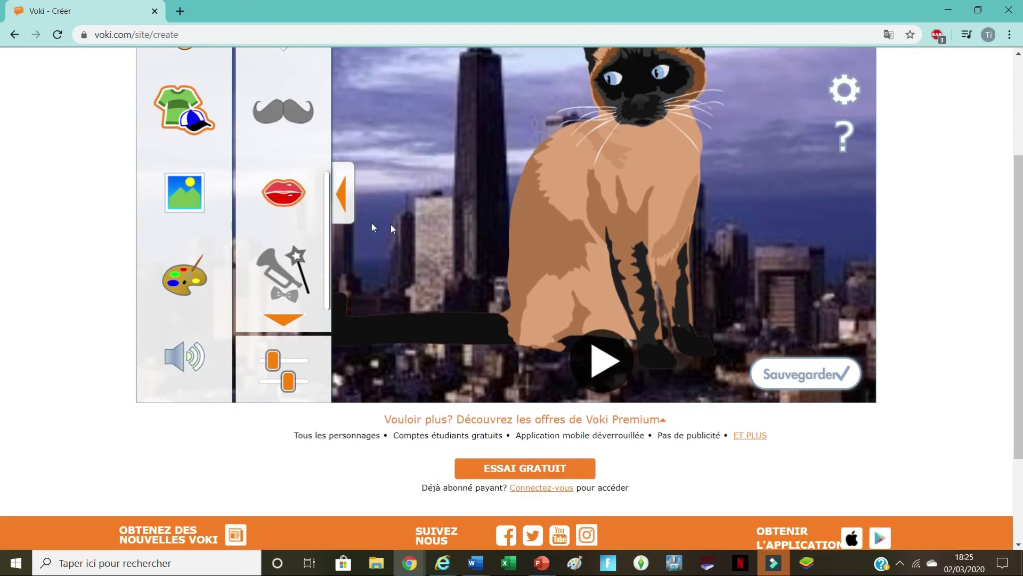
{"action": "left_click", "coordinate": [323, 284]}
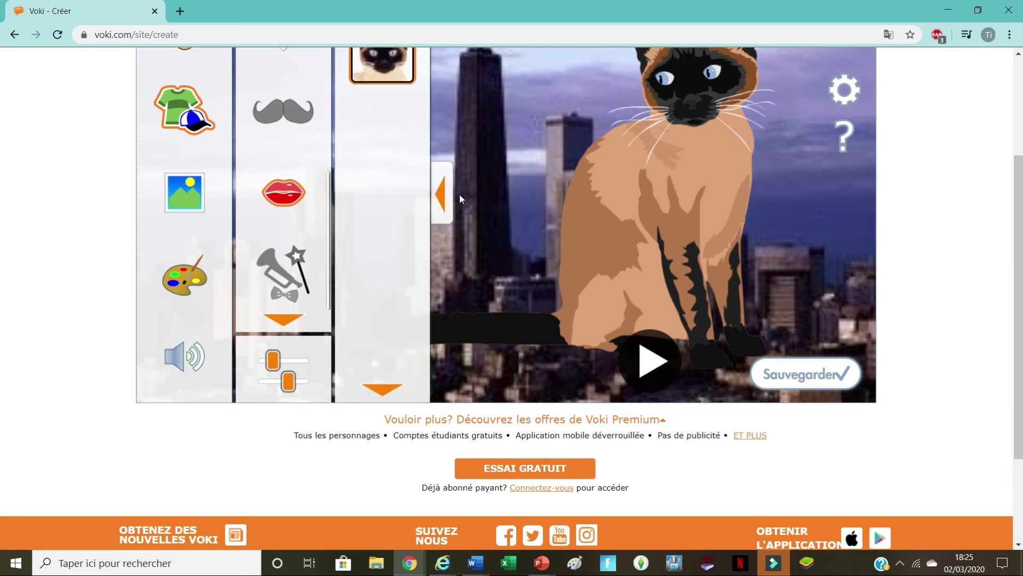
{"action": "scroll", "coordinate": [459, 194], "scroll_direction": "up", "scroll_amount": 3}
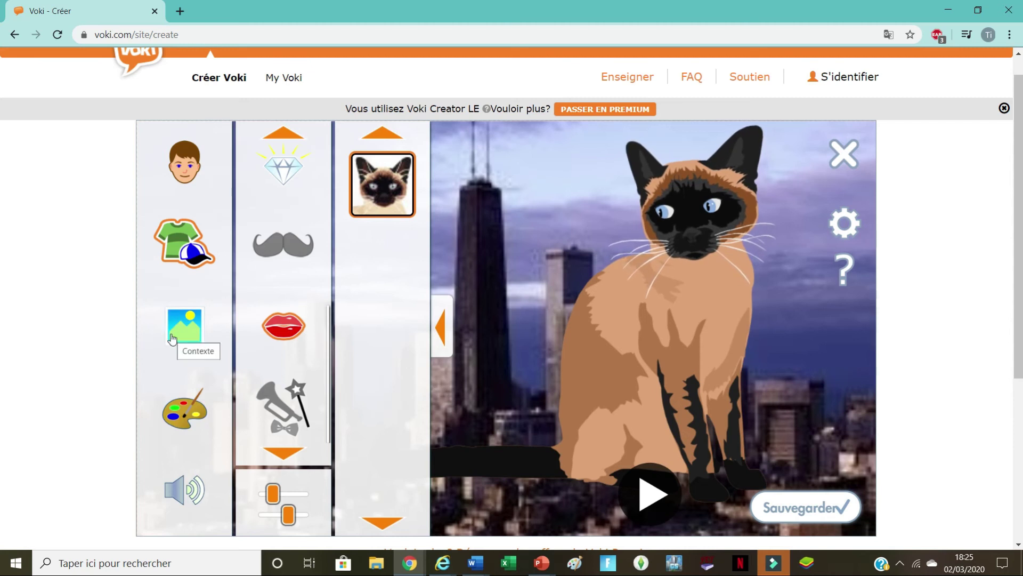
Colour the cat's mouth red.
{"action": "left_click", "coordinate": [185, 410]}
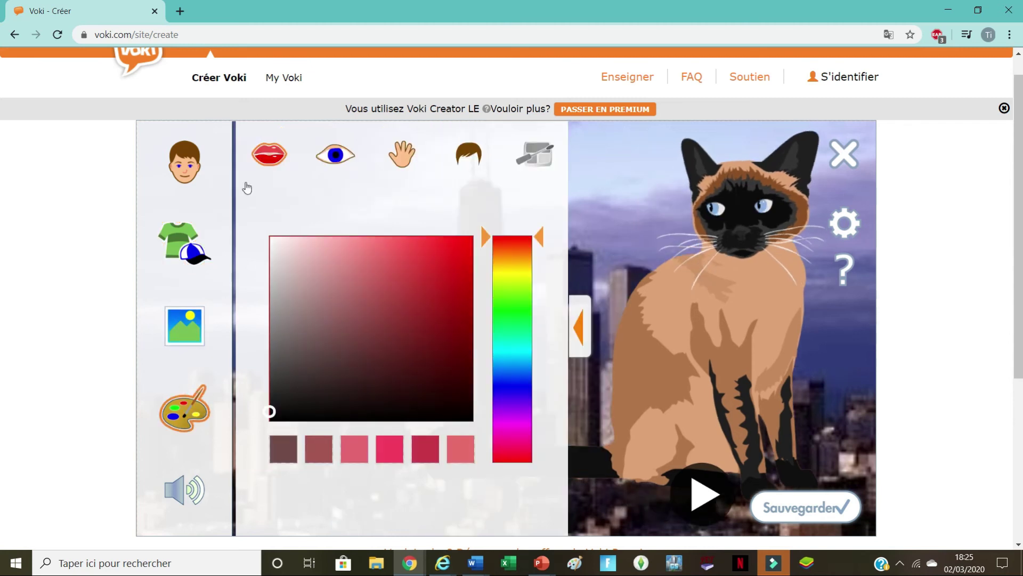
{"action": "left_click", "coordinate": [284, 407]}
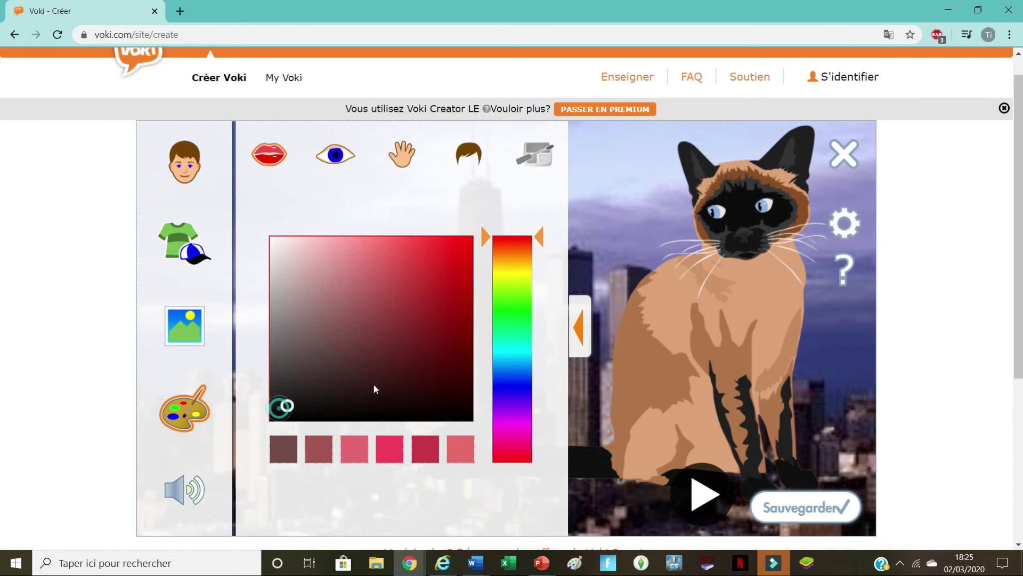
{"action": "left_click", "coordinate": [595, 210]}
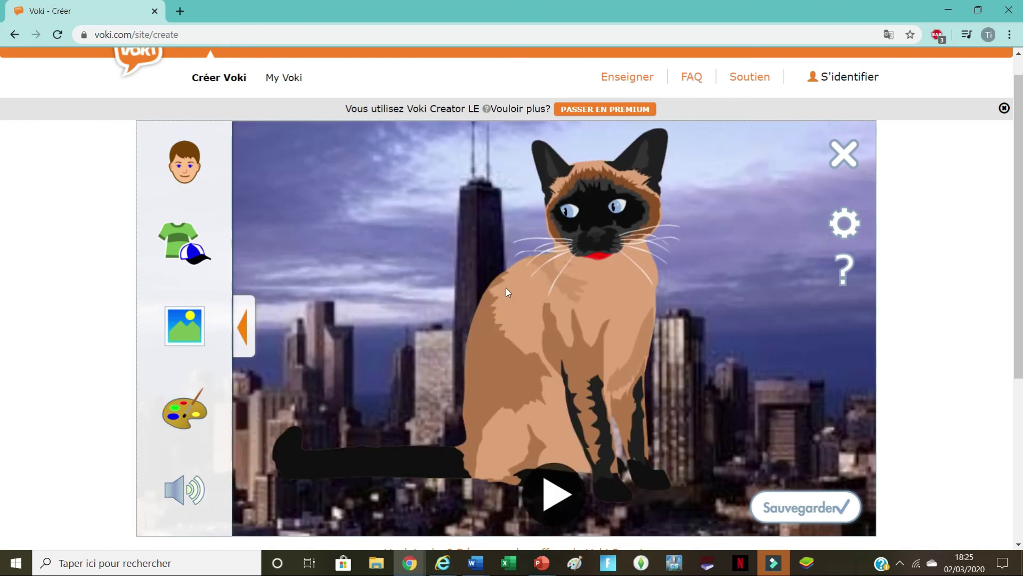
Change the cat's mouth colour to bright green and view the full avatar.
{"action": "left_click", "coordinate": [178, 421]}
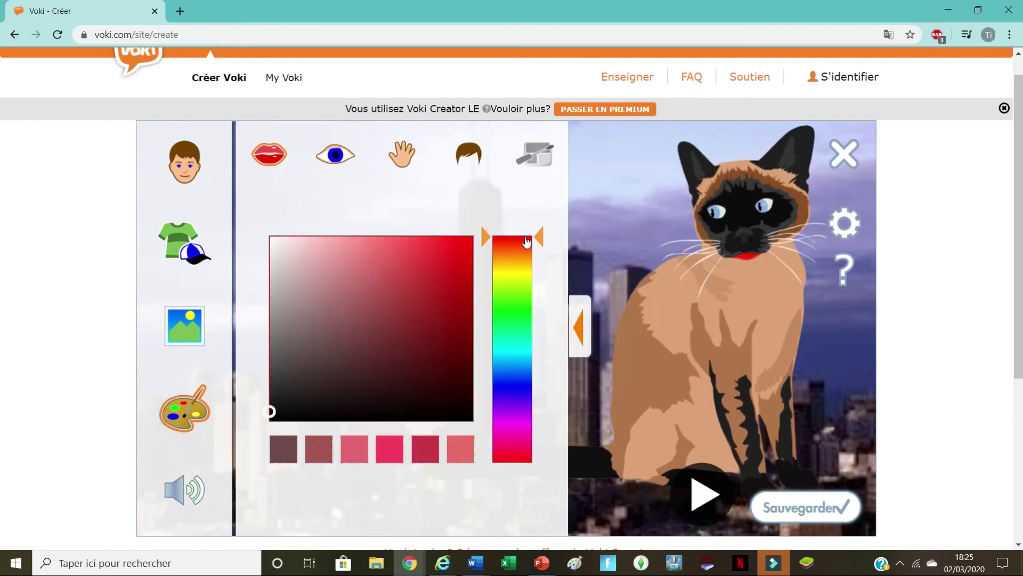
{"action": "left_click_drag", "start_coordinate": [532, 237], "coordinate": [521, 311]}
{"action": "mouse_move", "coordinate": [270, 412]}
{"action": "left_mouse_down"}
{"action": "mouse_move", "coordinate": [448, 363]}
{"action": "mouse_move", "coordinate": [471, 235]}
{"action": "left_mouse_up"}
{"action": "left_click", "coordinate": [580, 168]}
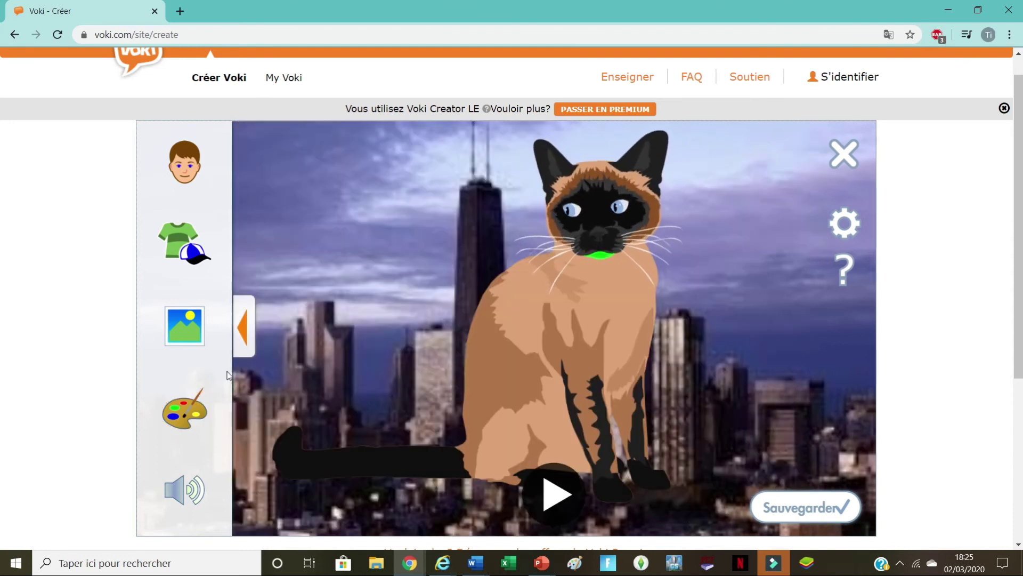
Colour the cat's eyes bright red.
{"action": "left_click", "coordinate": [209, 391]}
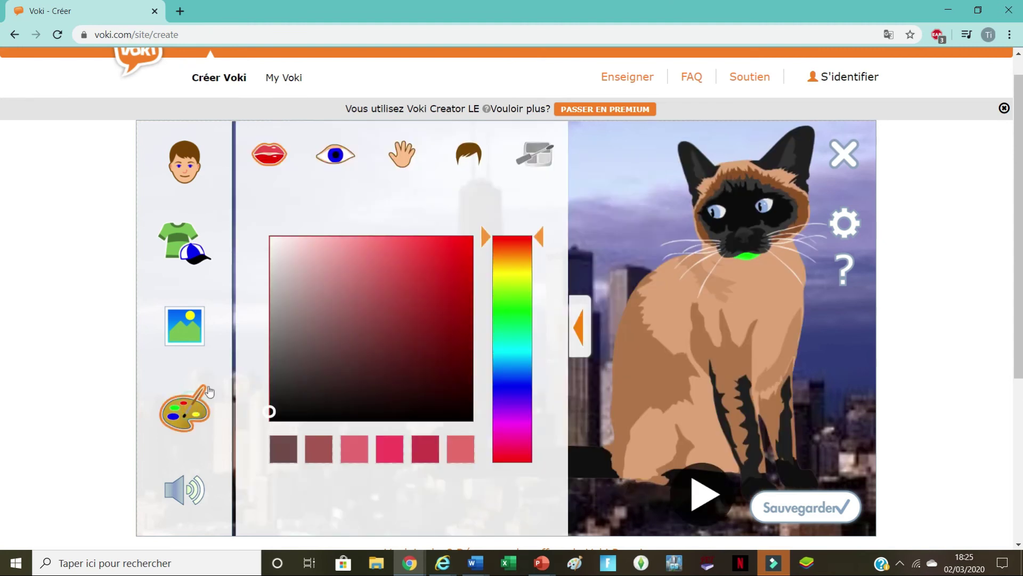
{"action": "left_click", "coordinate": [335, 155]}
{"action": "mouse_move", "coordinate": [352, 250]}
{"action": "left_mouse_down"}
{"action": "mouse_move", "coordinate": [380, 278]}
{"action": "mouse_move", "coordinate": [447, 463]}
{"action": "mouse_move", "coordinate": [491, 304]}
{"action": "left_mouse_up"}
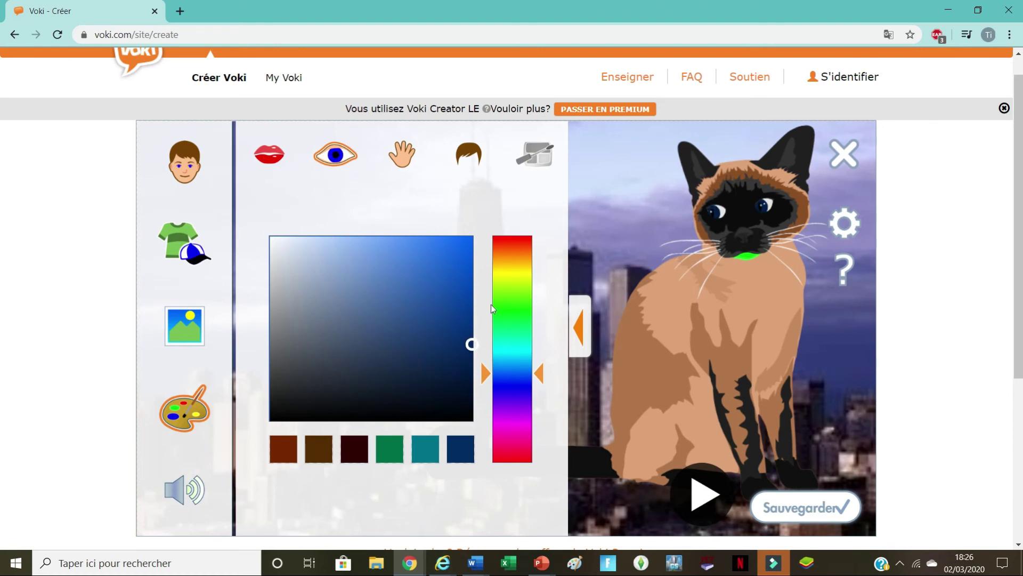
{"action": "left_click_drag", "start_coordinate": [541, 377], "coordinate": [547, 496]}
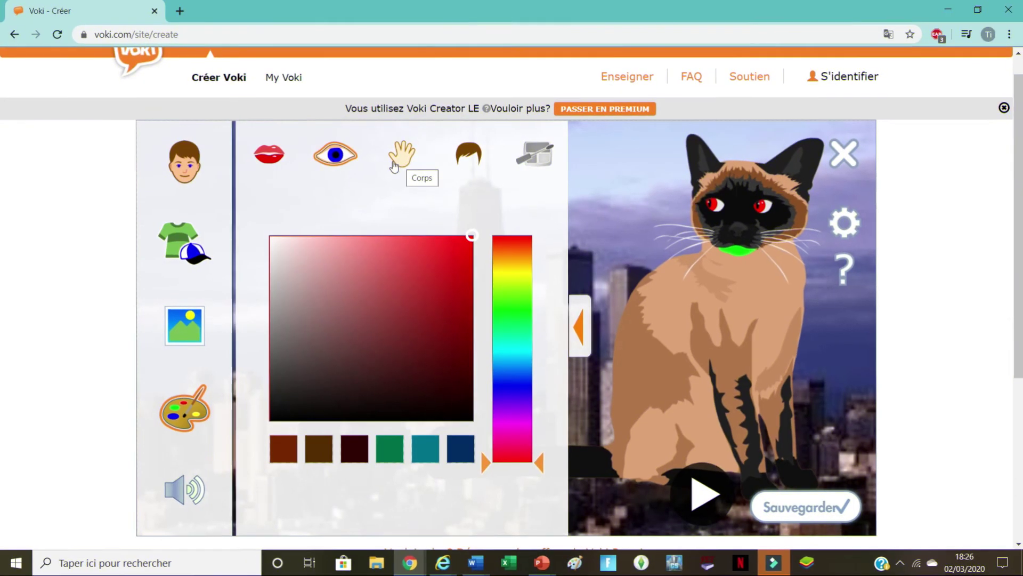
Try black on the cat's body, then settle on bright yellow fur.
{"action": "left_click", "coordinate": [394, 159]}
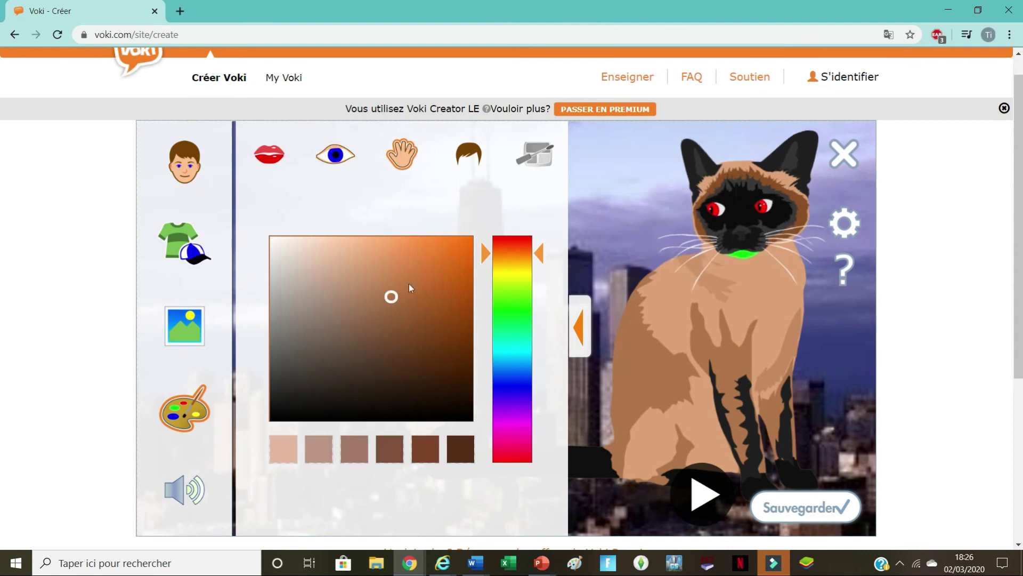
{"action": "left_click_drag", "start_coordinate": [420, 332], "coordinate": [477, 493]}
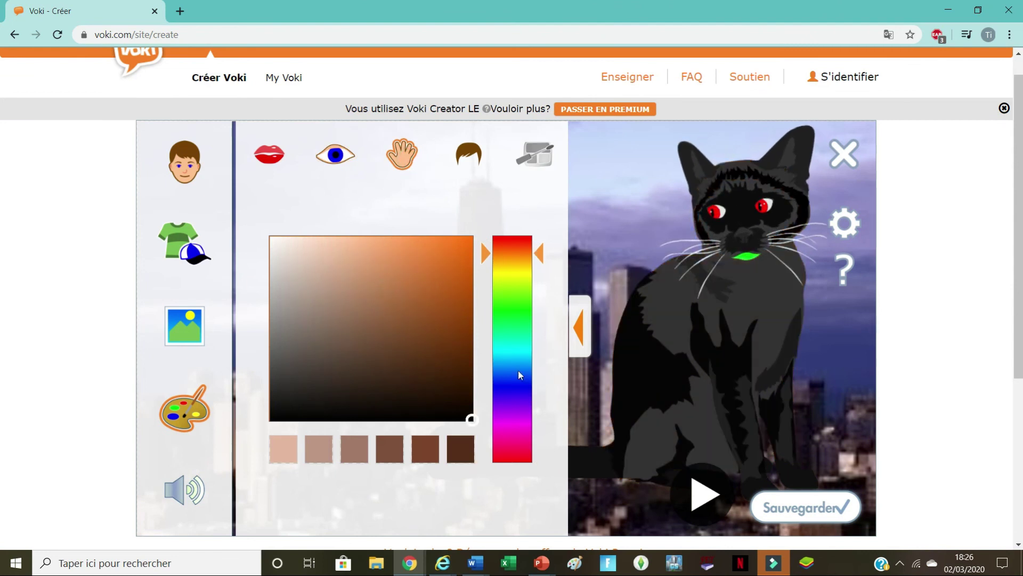
{"action": "left_click", "coordinate": [539, 253]}
{"action": "left_click_drag", "start_coordinate": [541, 251], "coordinate": [548, 275]}
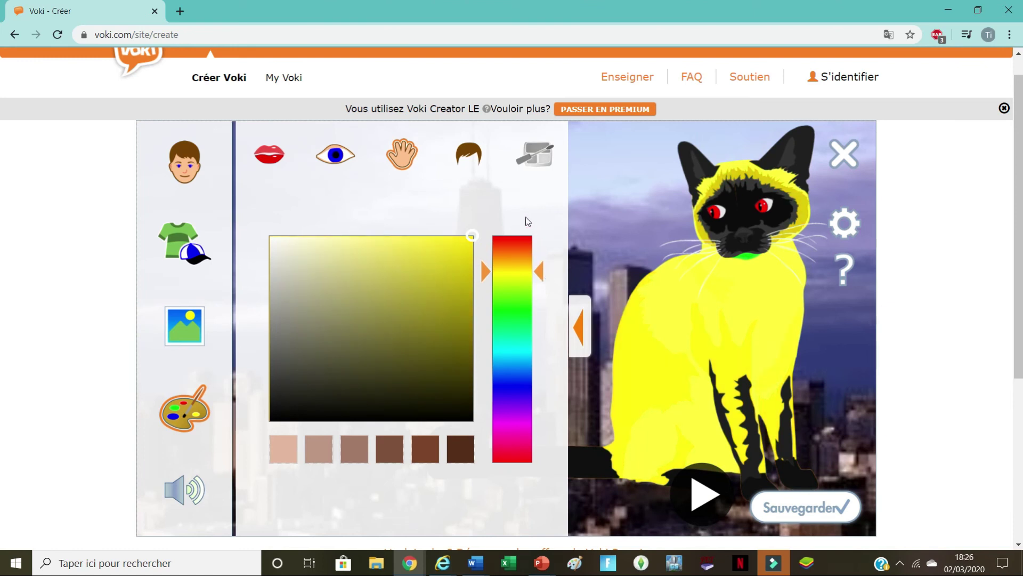
Set the cat's hair colour to dark red.
{"action": "left_click", "coordinate": [468, 154]}
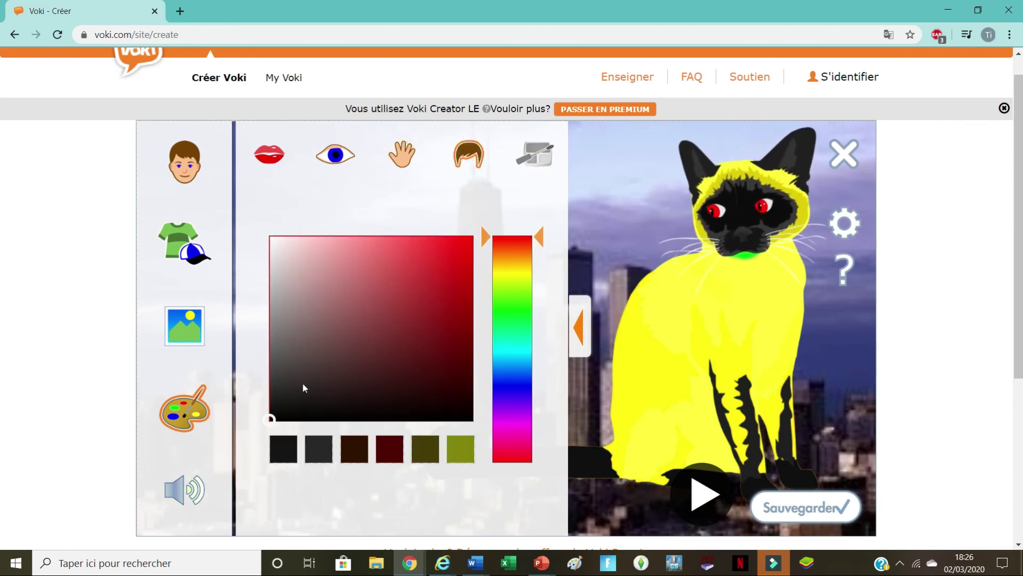
{"action": "mouse_move", "coordinate": [272, 422]}
{"action": "left_mouse_down"}
{"action": "mouse_move", "coordinate": [411, 354]}
{"action": "mouse_move", "coordinate": [469, 248]}
{"action": "mouse_move", "coordinate": [416, 277]}
{"action": "mouse_move", "coordinate": [467, 373]}
{"action": "mouse_move", "coordinate": [447, 347]}
{"action": "mouse_move", "coordinate": [505, 342]}
{"action": "mouse_move", "coordinate": [441, 383]}
{"action": "left_mouse_up"}
{"action": "left_click_drag", "start_coordinate": [506, 317], "coordinate": [515, 534]}
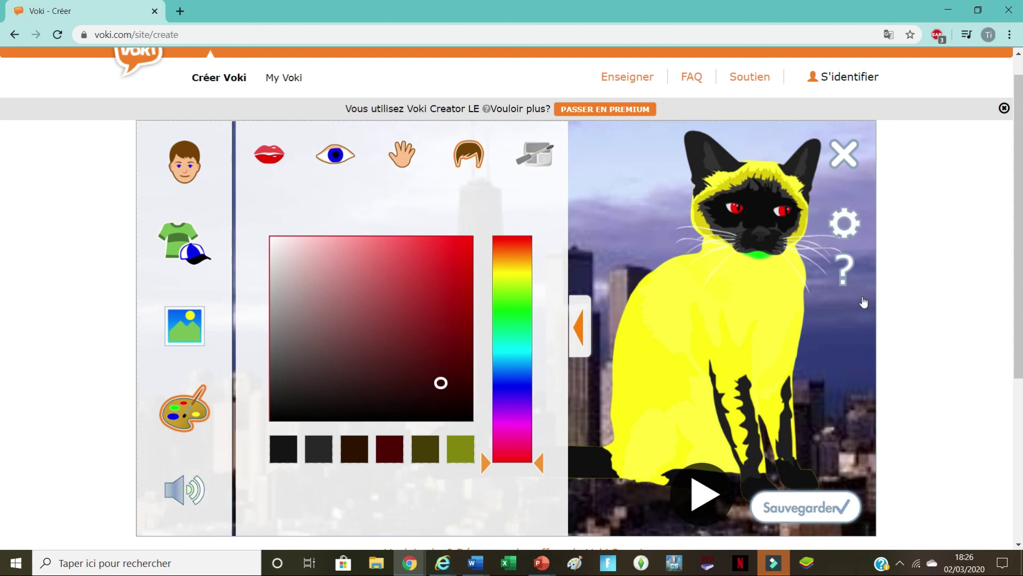
Play the cat's spoken message, check its text and voice settings, and show the full avatar.
{"action": "left_click", "coordinate": [702, 493]}
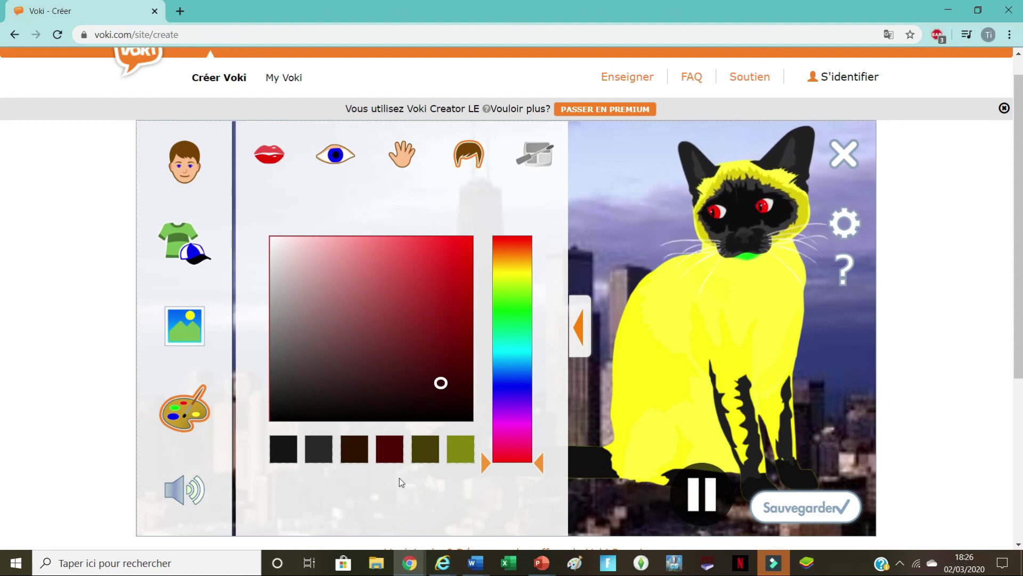
{"action": "left_click", "coordinate": [187, 489]}
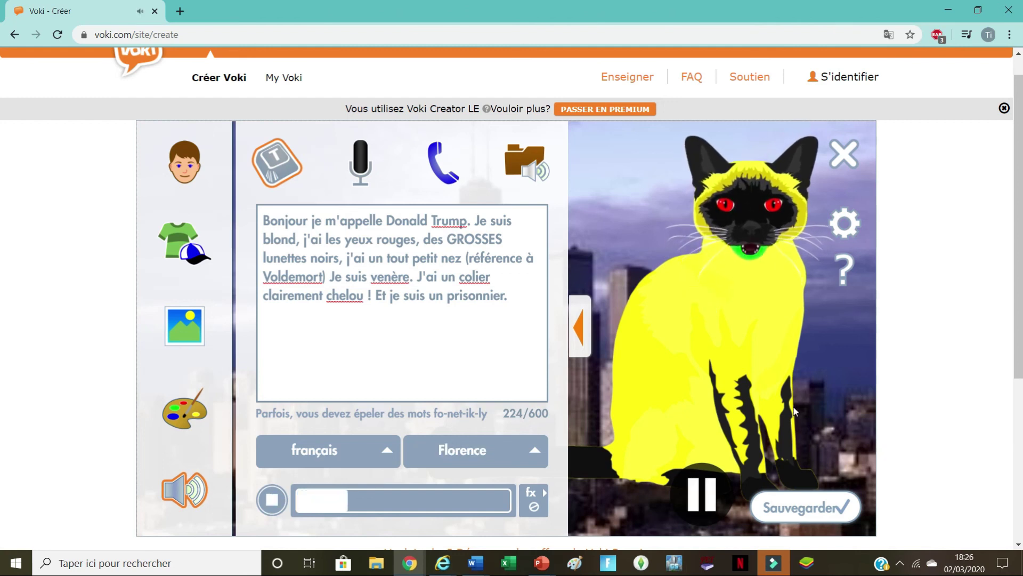
{"action": "left_click", "coordinate": [590, 336]}
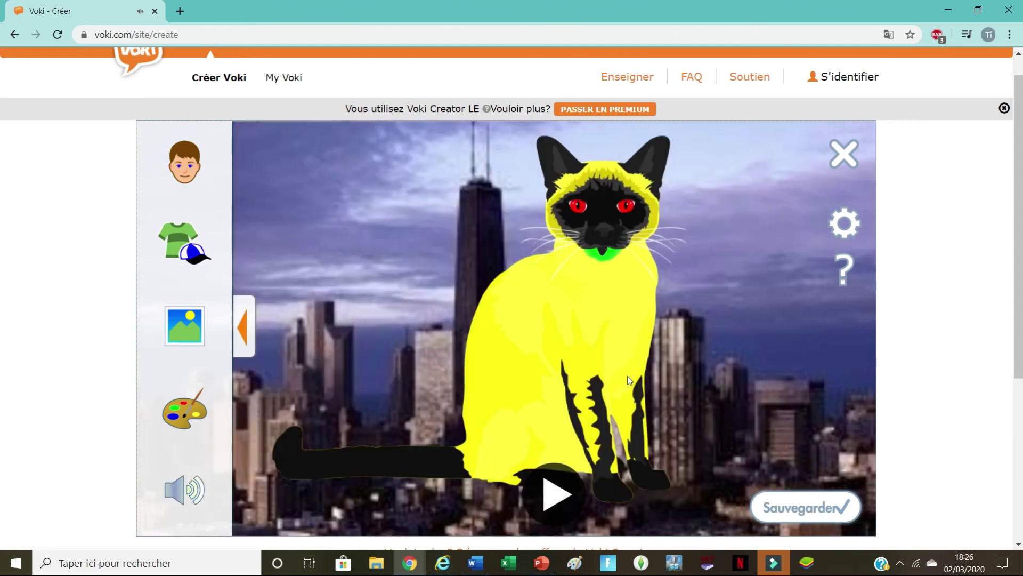